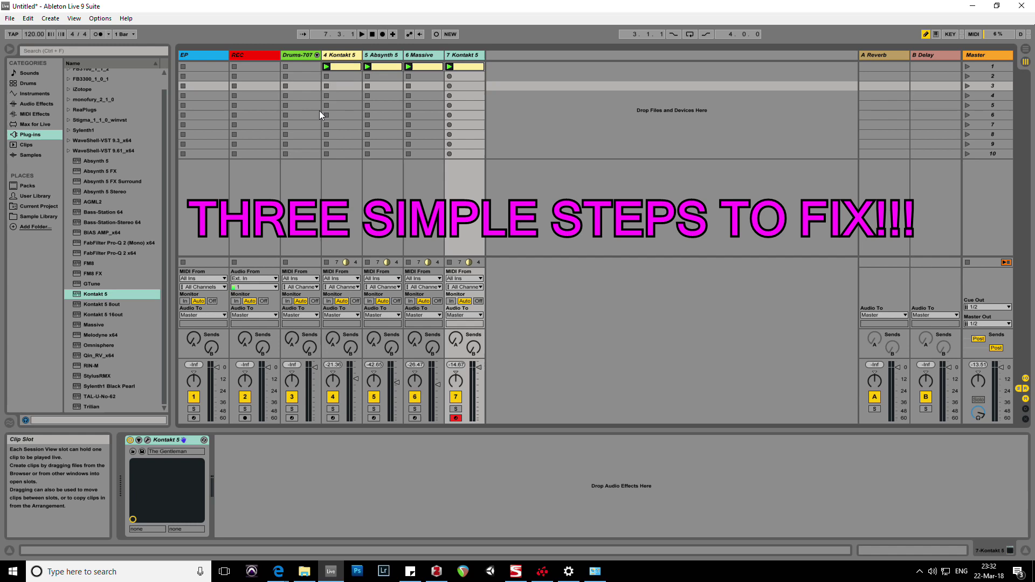
Open track 4's Kontakt 5 clip and add an A#3 note at 1.3.
{"action": "left_click", "coordinate": [350, 57]}
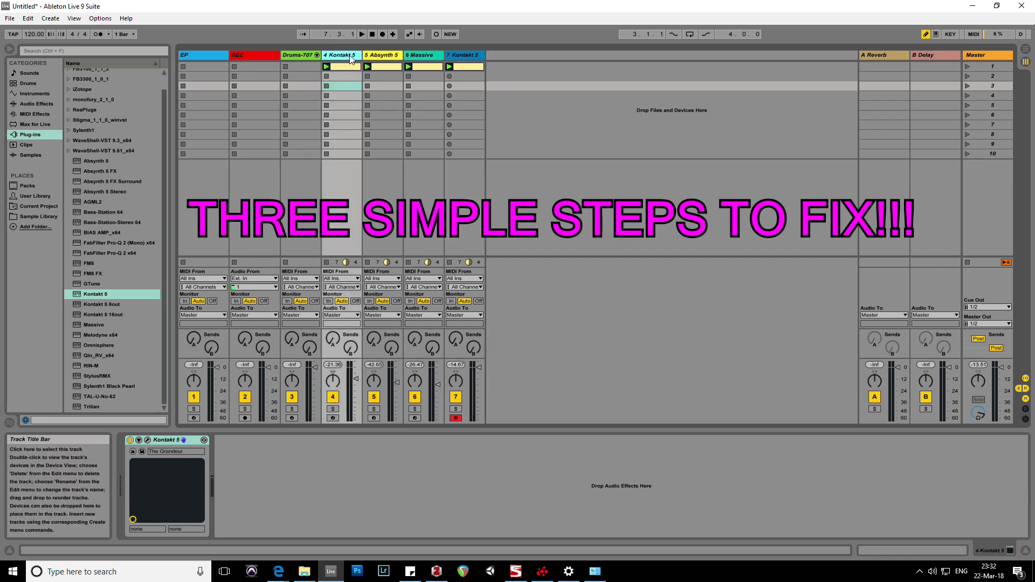
{"action": "left_click", "coordinate": [465, 56]}
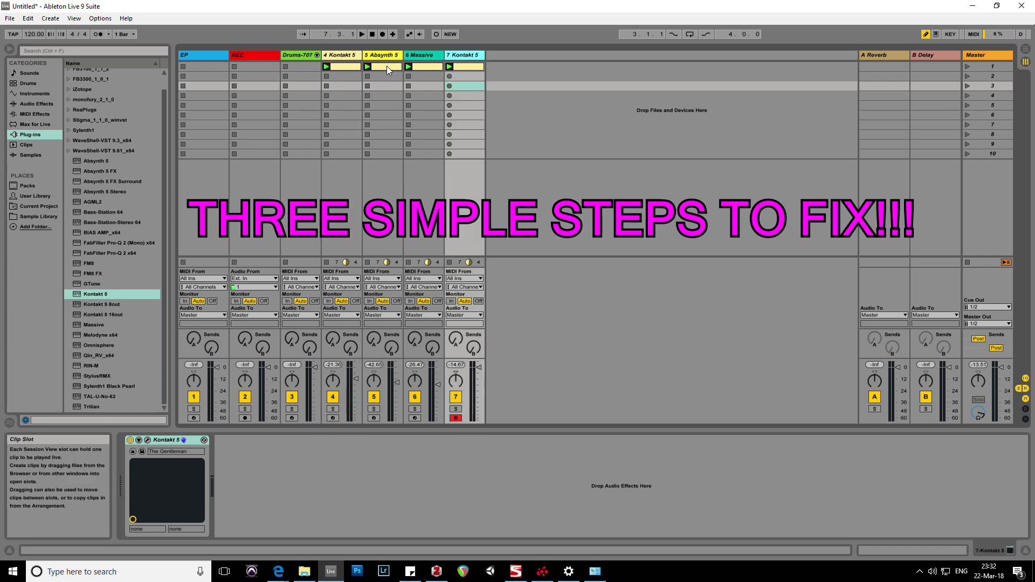
{"action": "key", "text": "Left"}
{"action": "key", "text": "Left"}
{"action": "key", "text": "Right"}
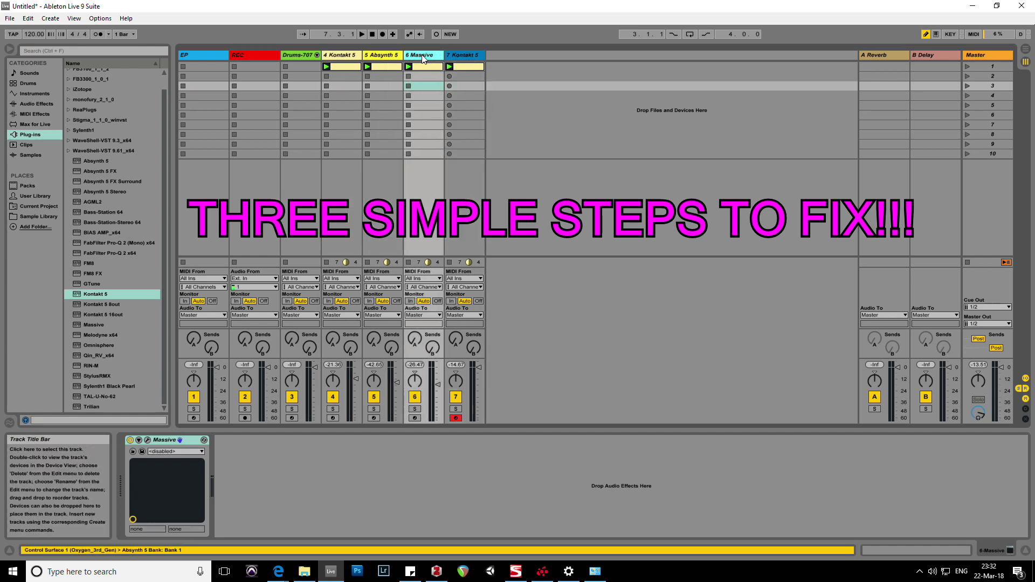
{"action": "double_click", "coordinate": [340, 65]}
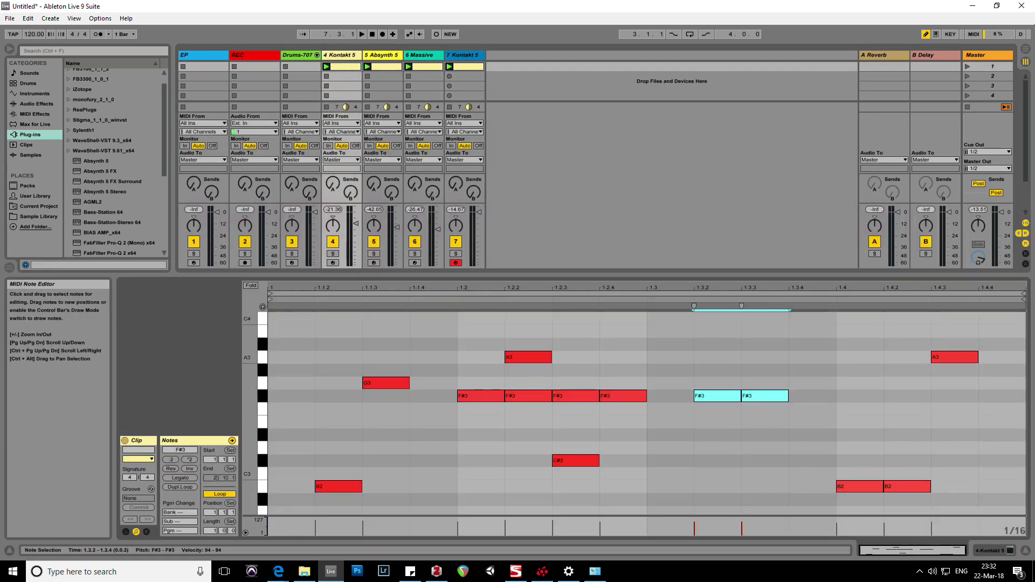
{"action": "left_click", "coordinate": [670, 344]}
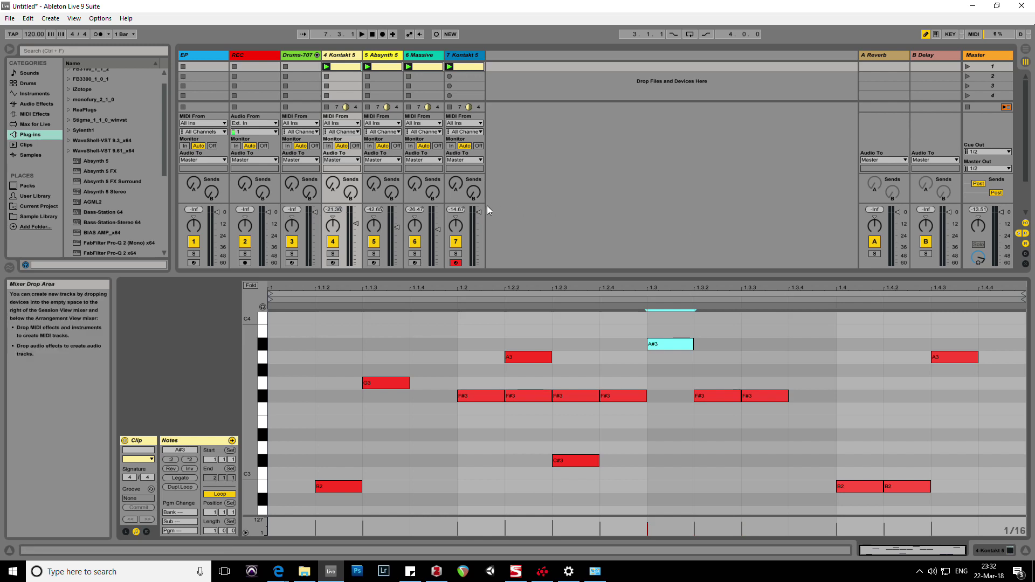
Switch to the device view, then play and stop the project to watch CPU load.
{"action": "key", "text": "shift+Tab"}
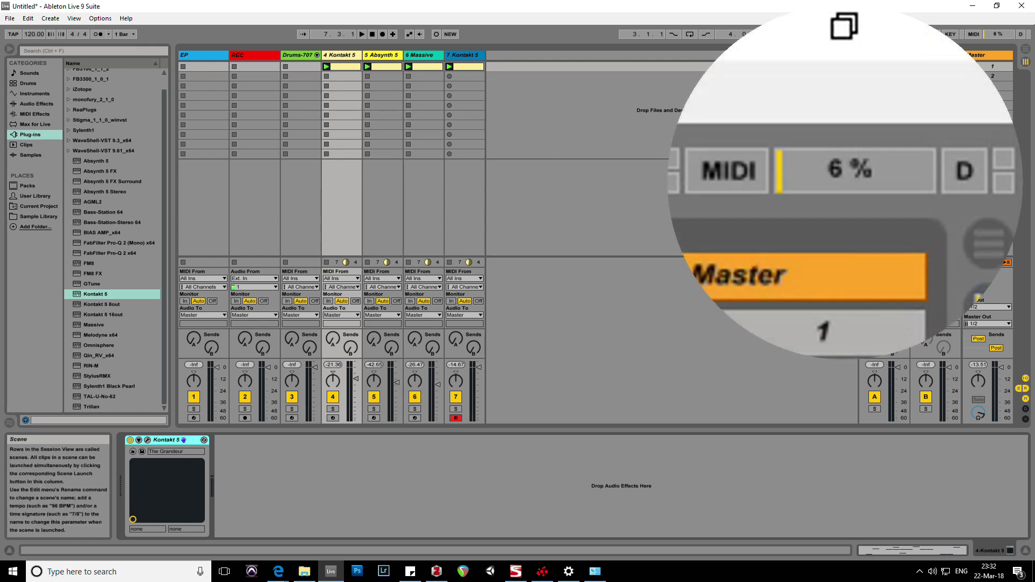
{"action": "left_click", "coordinate": [968, 67]}
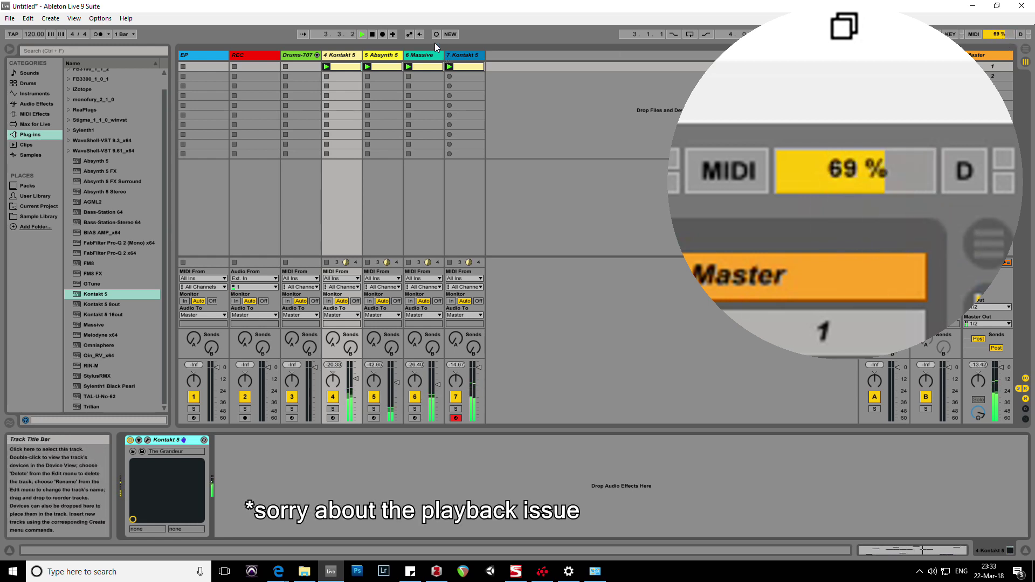
{"action": "left_click", "coordinate": [373, 34]}
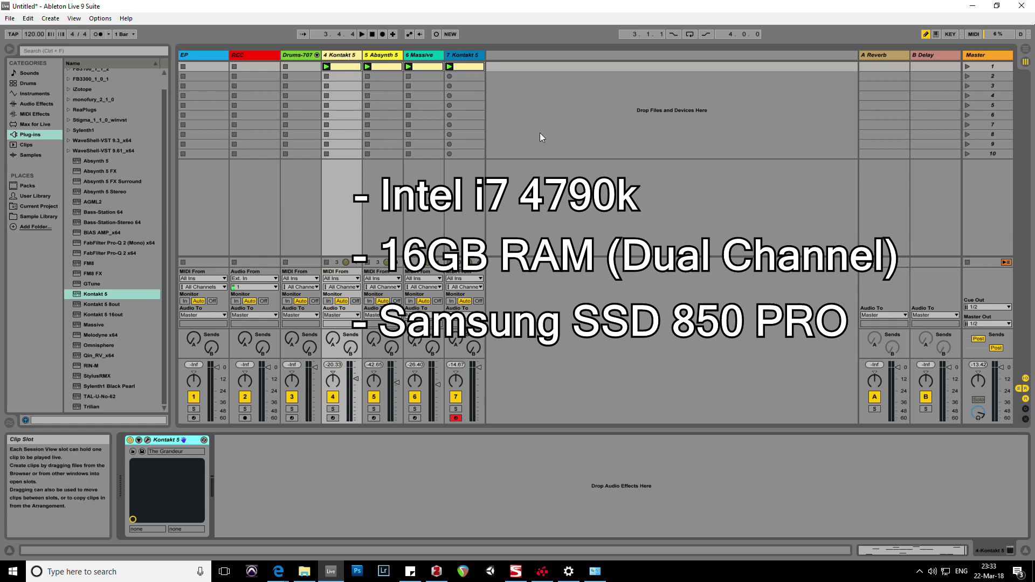
Turn on Multicore/Multiprocessor Support in CPU preferences, then play and stop the project.
{"action": "left_click", "coordinate": [98, 18]}
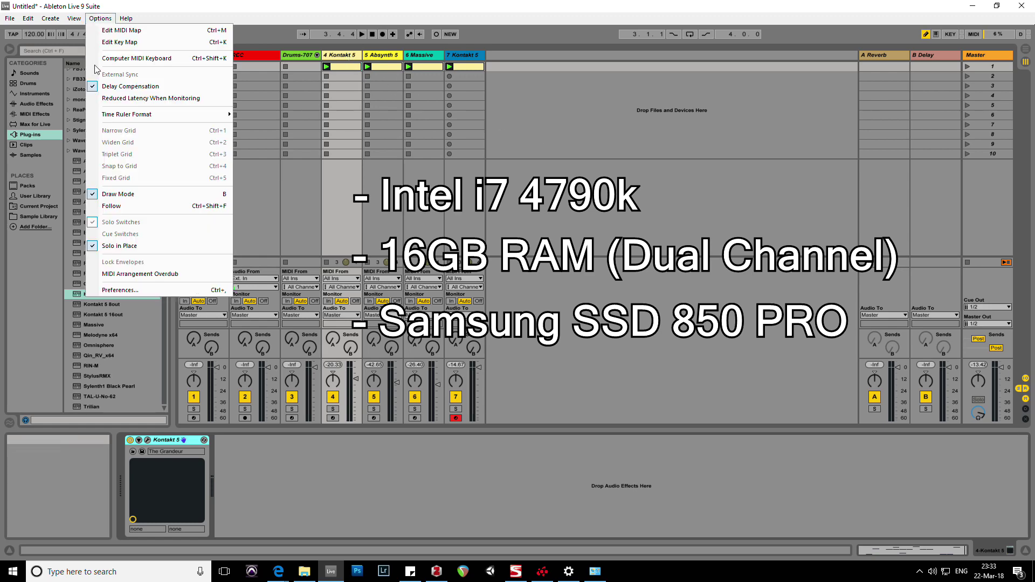
{"action": "left_click", "coordinate": [151, 291]}
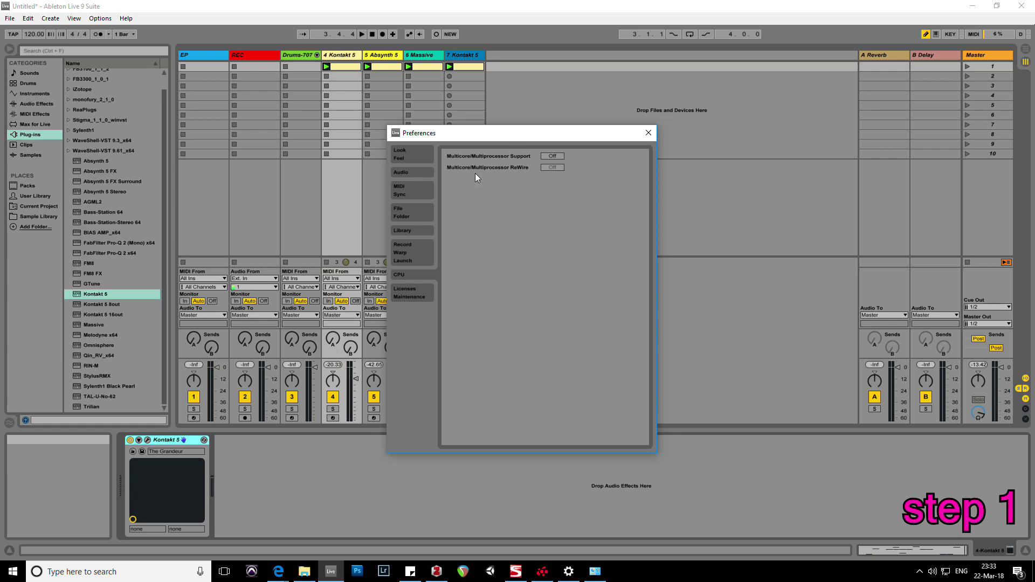
{"action": "left_click", "coordinate": [554, 156]}
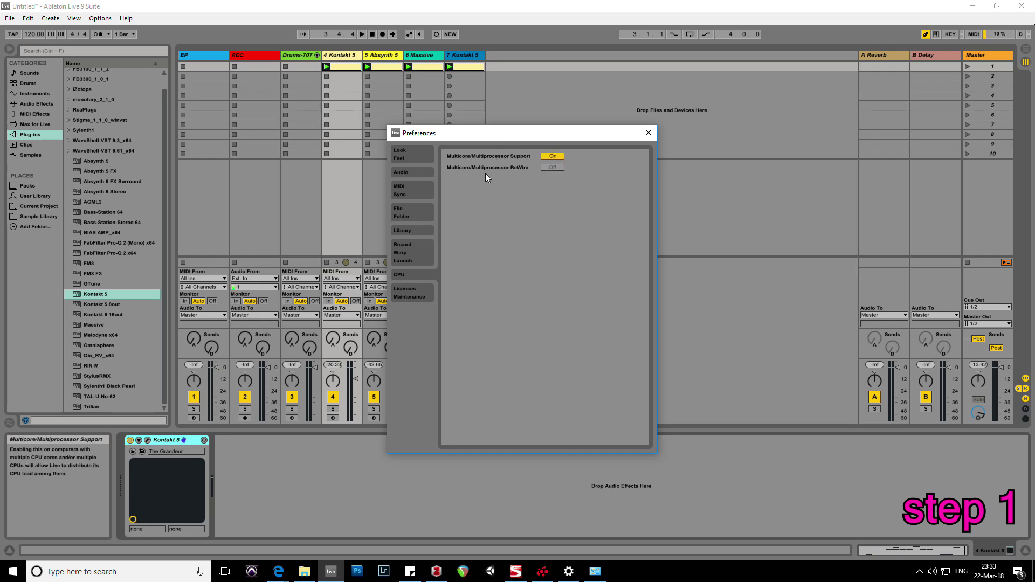
{"action": "left_click", "coordinate": [649, 132]}
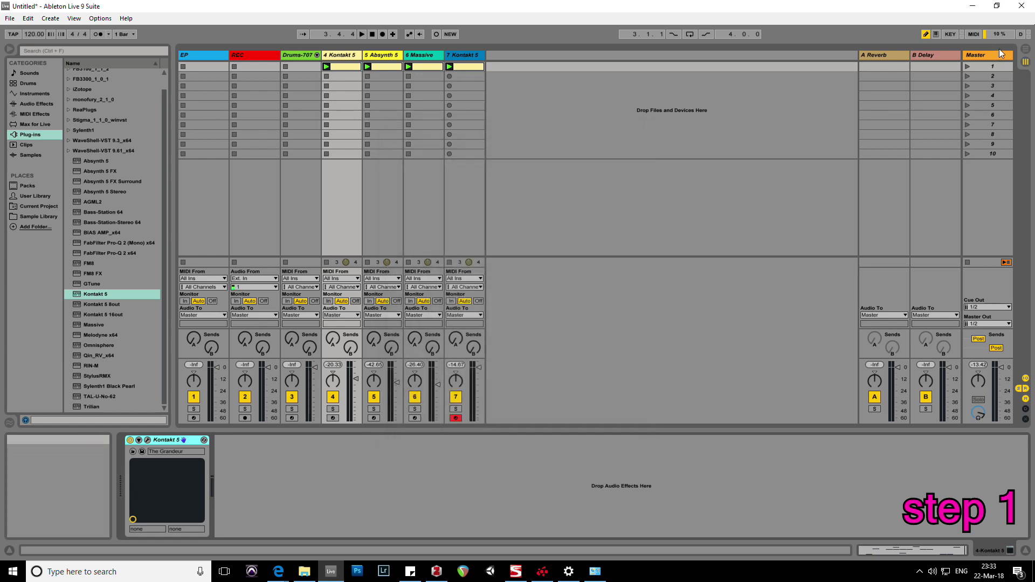
{"action": "left_click", "coordinate": [967, 67]}
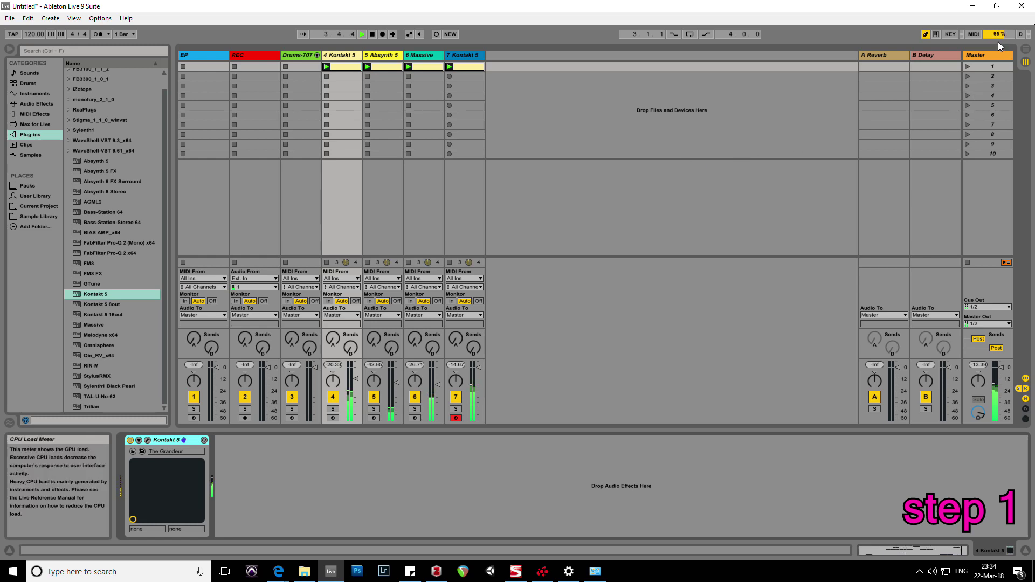
{"action": "left_click", "coordinate": [372, 35]}
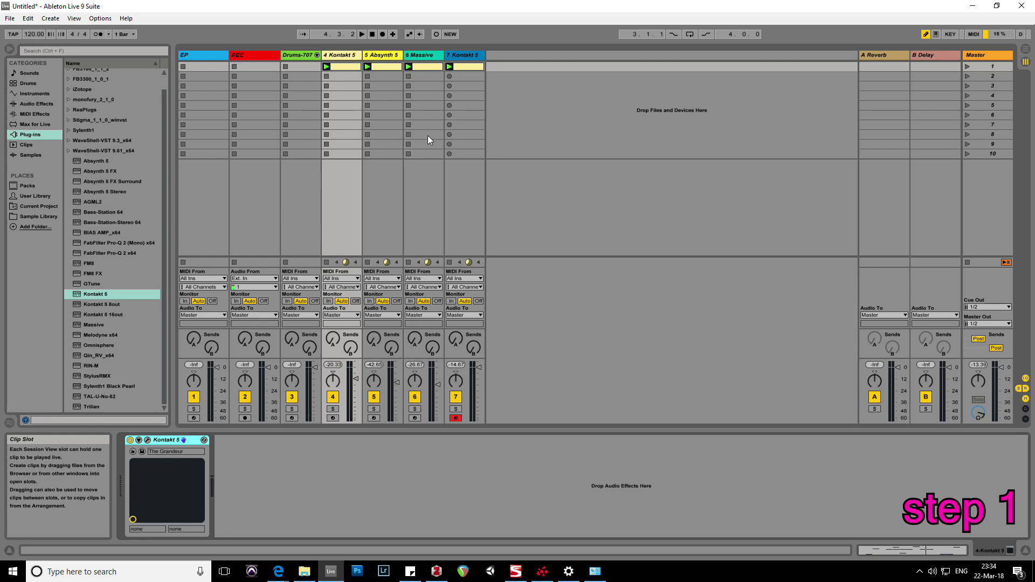
Show Ableton's Audio preferences with the ASIO Focusrite driver and 64-sample buffer.
{"action": "left_click", "coordinate": [99, 20]}
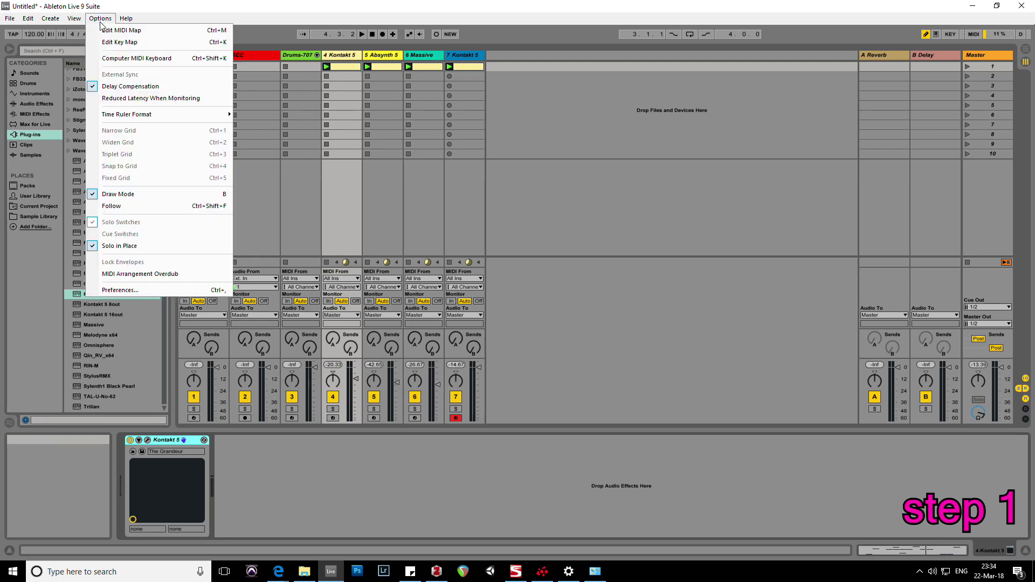
{"action": "left_click", "coordinate": [131, 290]}
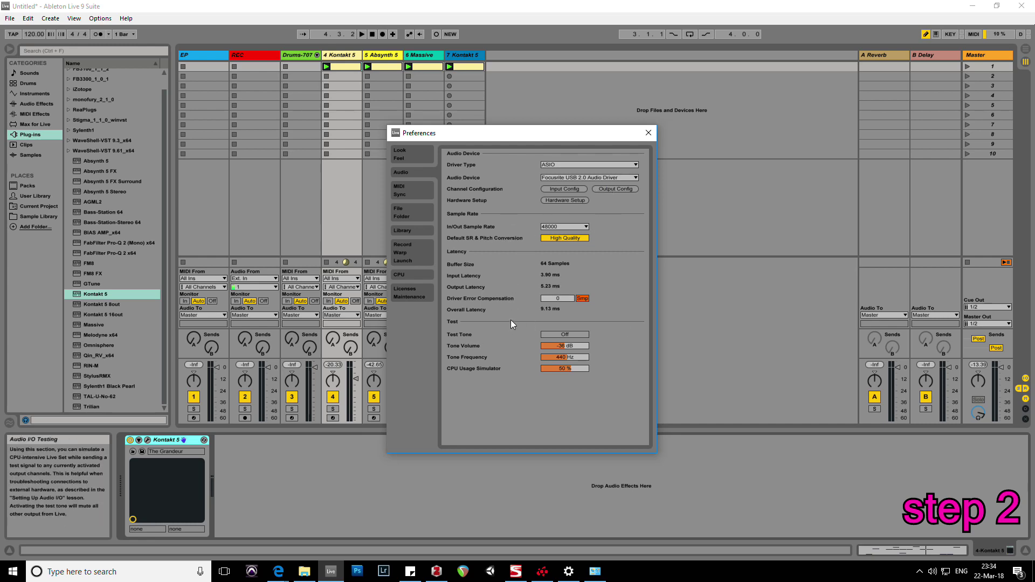
Set Scarlett MixControl's ASIO buffer size to 1.0 ms, minimize it, and close Ableton's preferences.
{"action": "left_click", "coordinate": [516, 571]}
{"action": "left_click", "coordinate": [558, 448]}
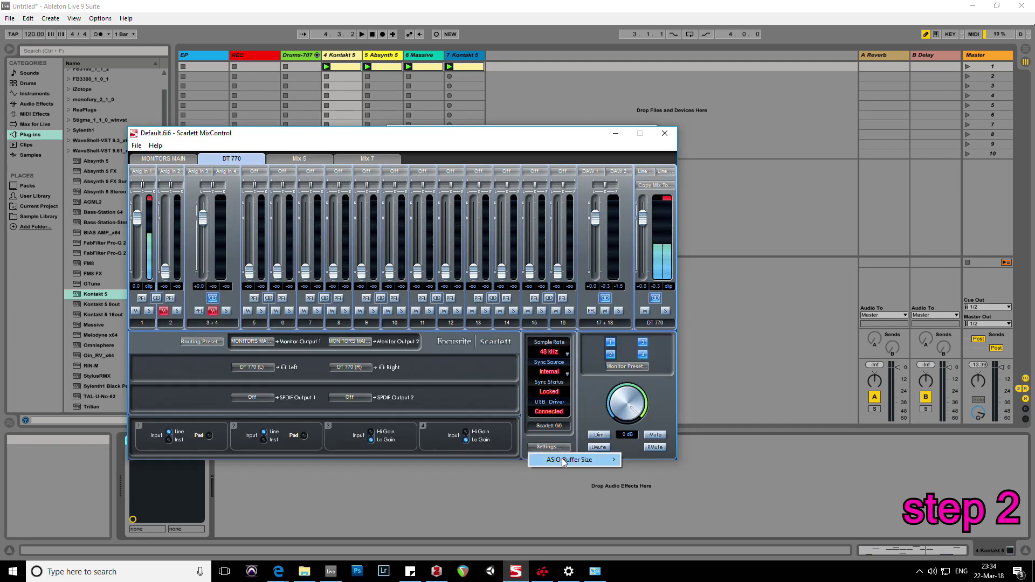
{"action": "mouse_move", "coordinate": [571, 459]}
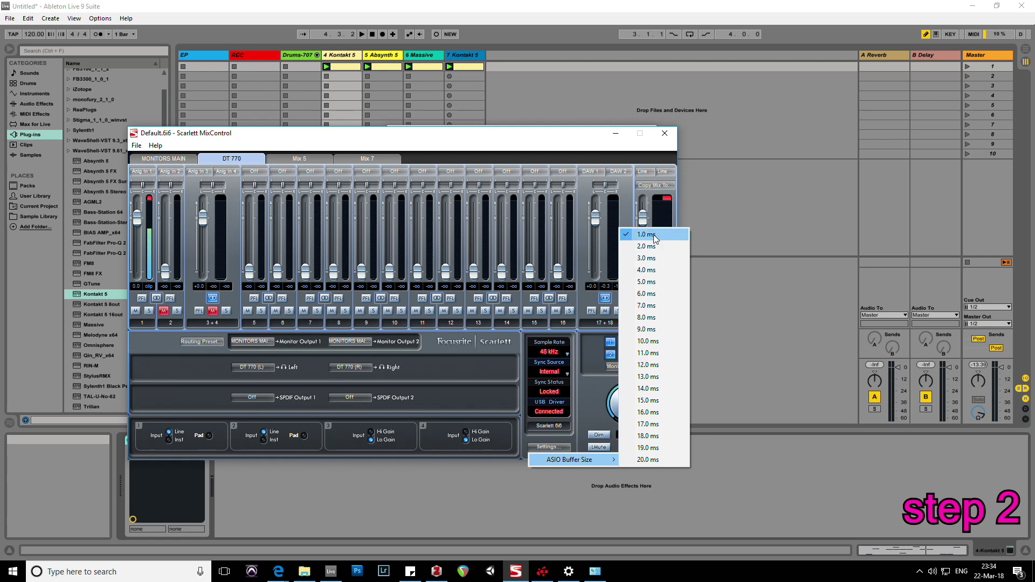
{"action": "left_click", "coordinate": [673, 205]}
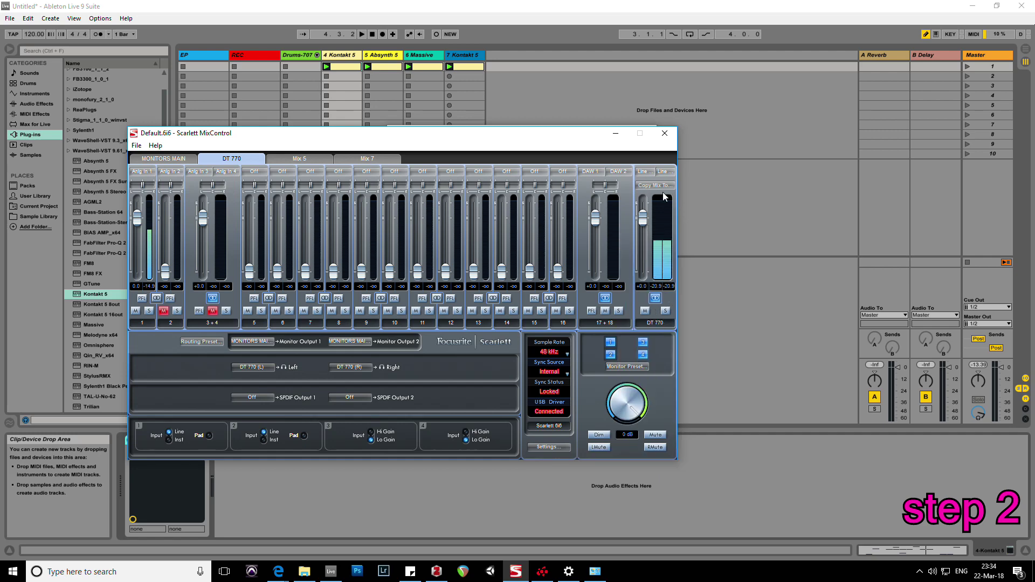
{"action": "left_click", "coordinate": [615, 133]}
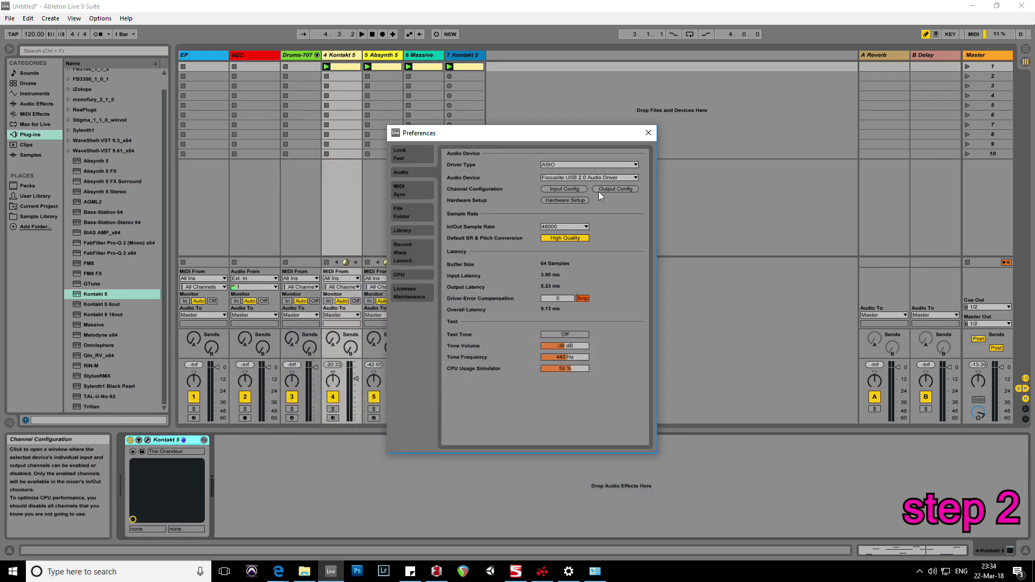
{"action": "key", "text": "Escape"}
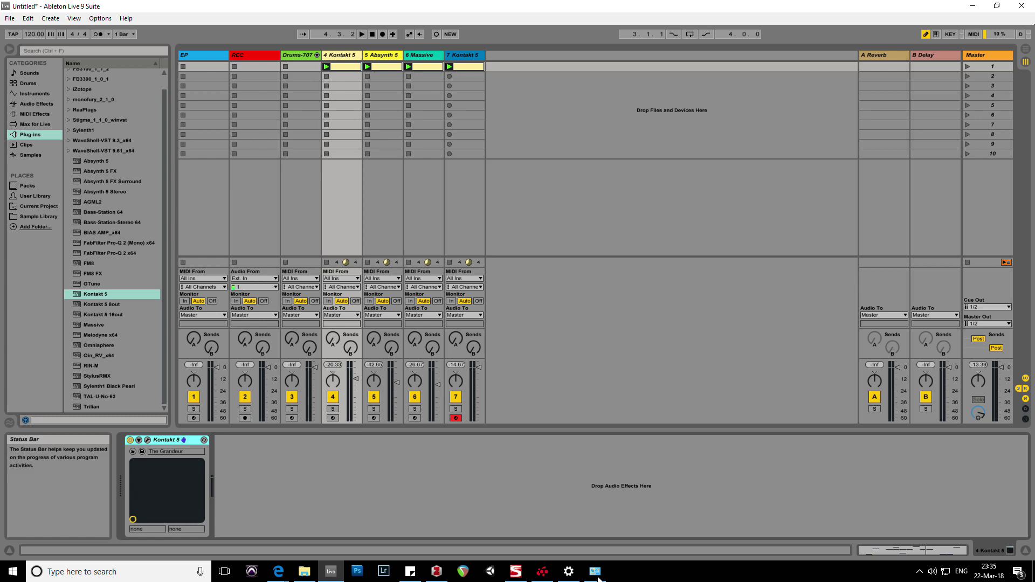
Open Additional power settings from Power & sleep and move the Power Options window into view.
{"action": "left_click", "coordinate": [576, 571]}
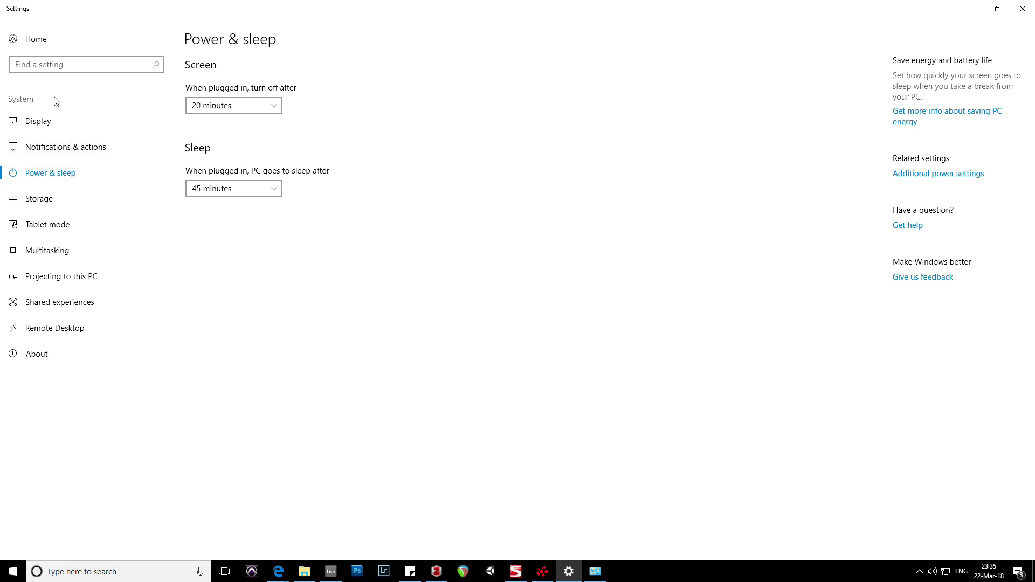
{"action": "left_click", "coordinate": [64, 66]}
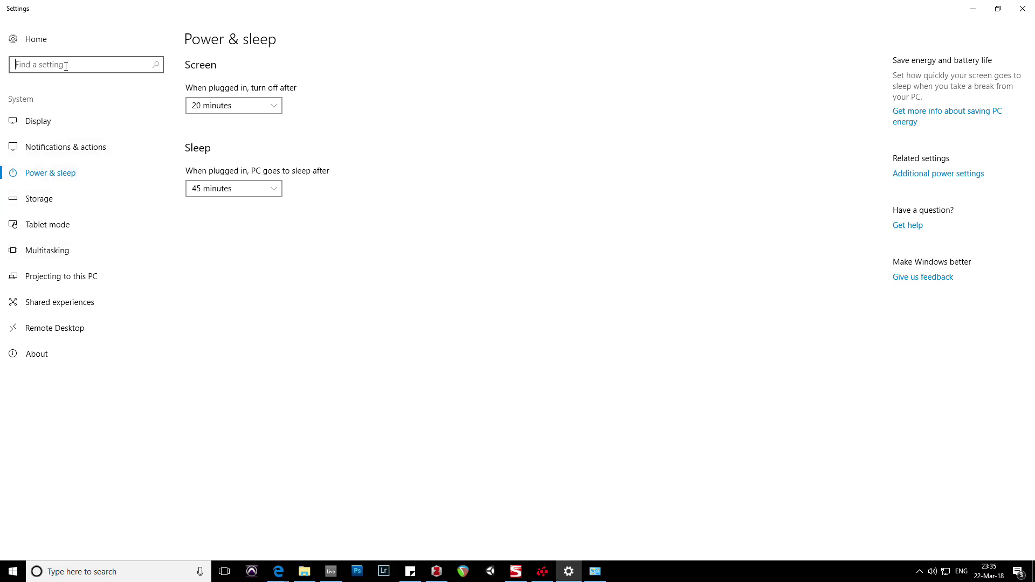
{"action": "left_click", "coordinate": [895, 175]}
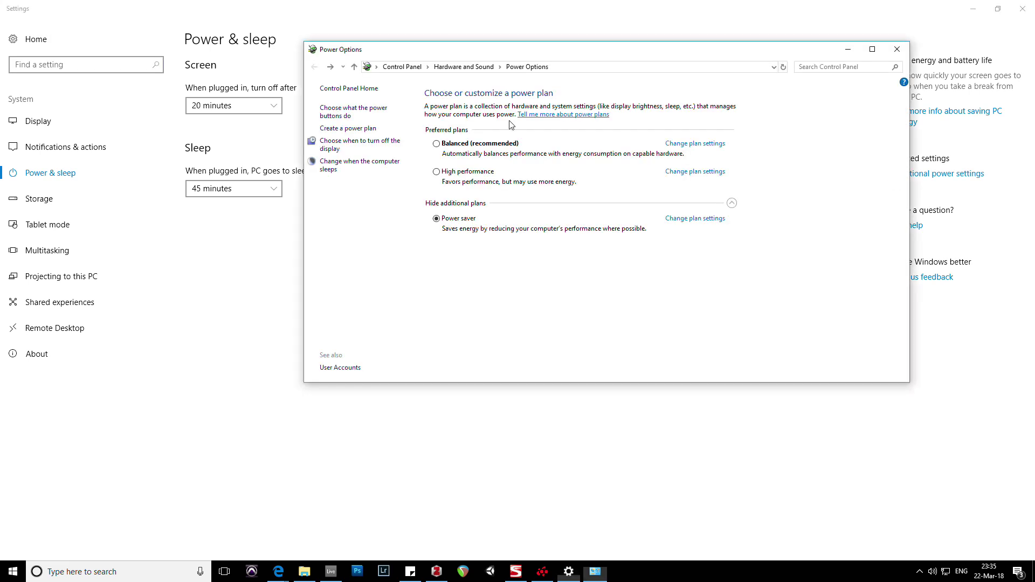
{"action": "left_click_drag", "start_coordinate": [461, 53], "coordinate": [359, 100]}
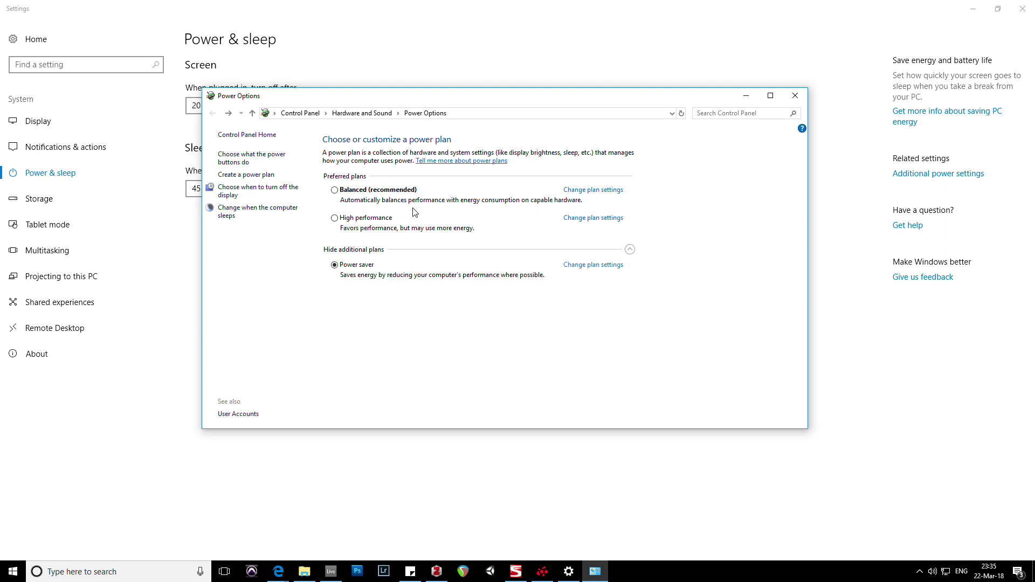
Open the Power saver plan's advanced power settings window and position it for viewing.
{"action": "left_click", "coordinate": [587, 266]}
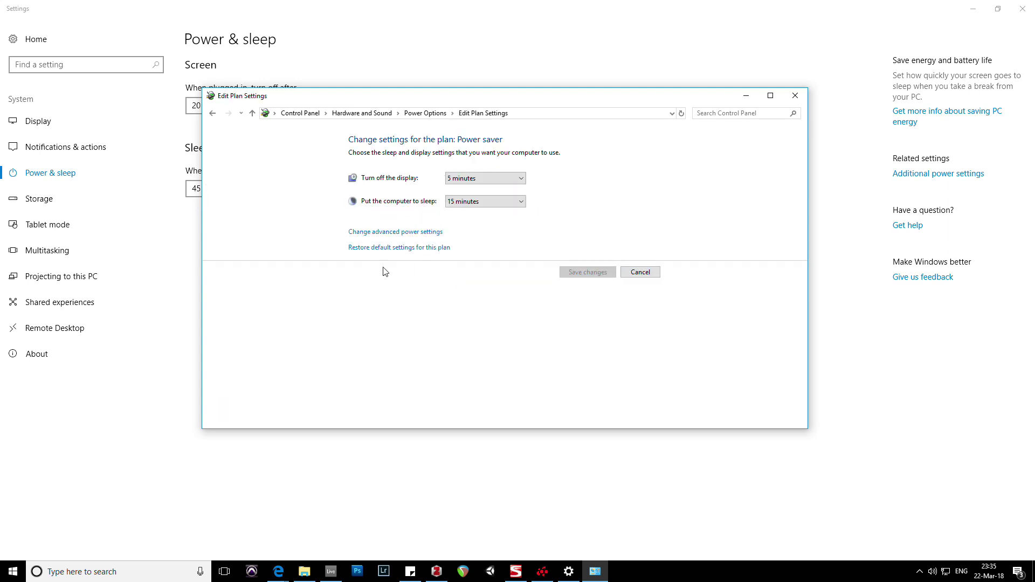
{"action": "left_click", "coordinate": [387, 233]}
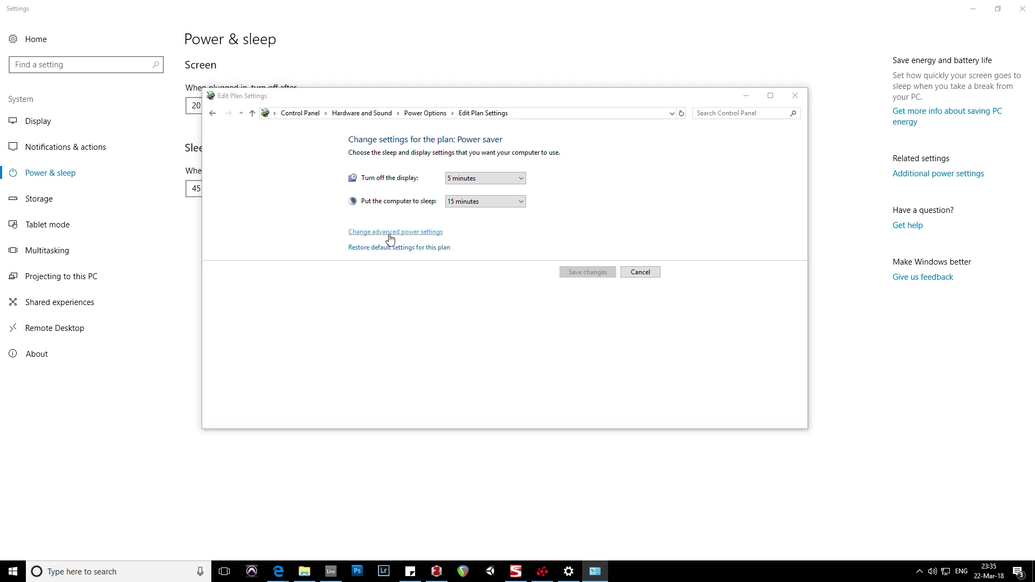
{"action": "left_click_drag", "start_coordinate": [212, 95], "coordinate": [437, 114]}
{"action": "scroll", "coordinate": [407, 248], "scroll_direction": "down", "scroll_amount": 1}
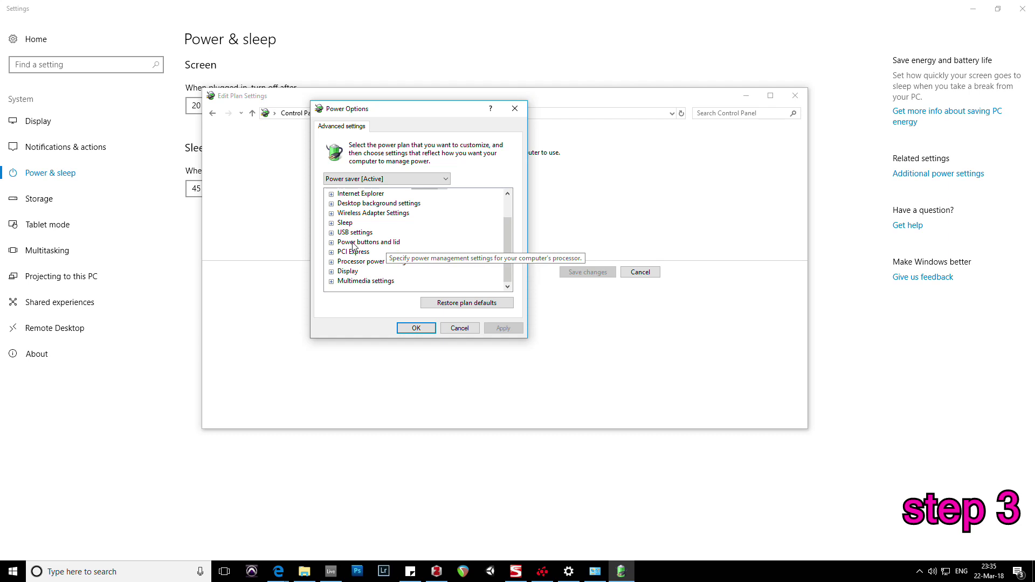
{"action": "scroll", "coordinate": [353, 221], "scroll_direction": "up", "scroll_amount": 1}
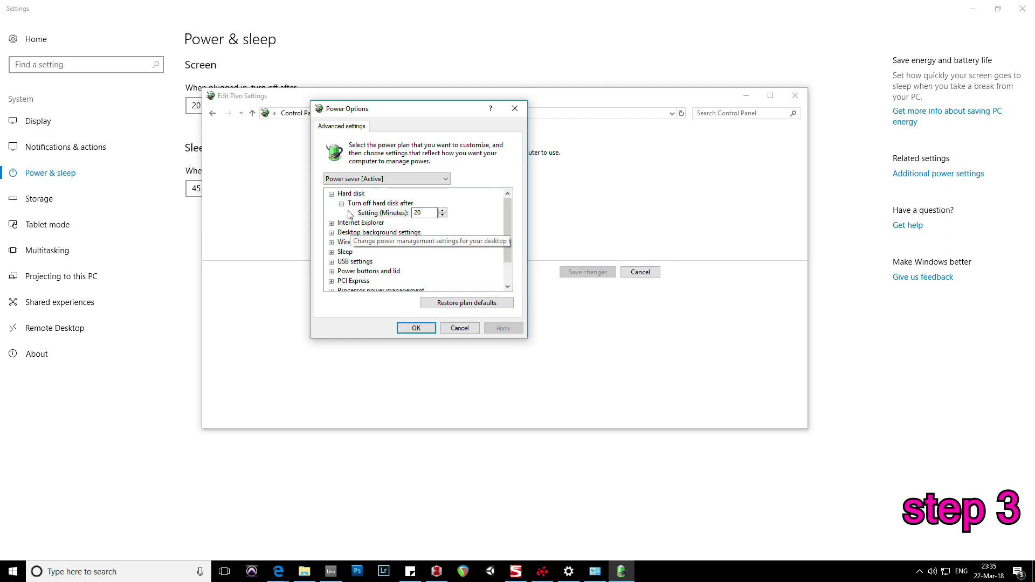
{"action": "scroll", "coordinate": [353, 258], "scroll_direction": "down", "scroll_amount": 1}
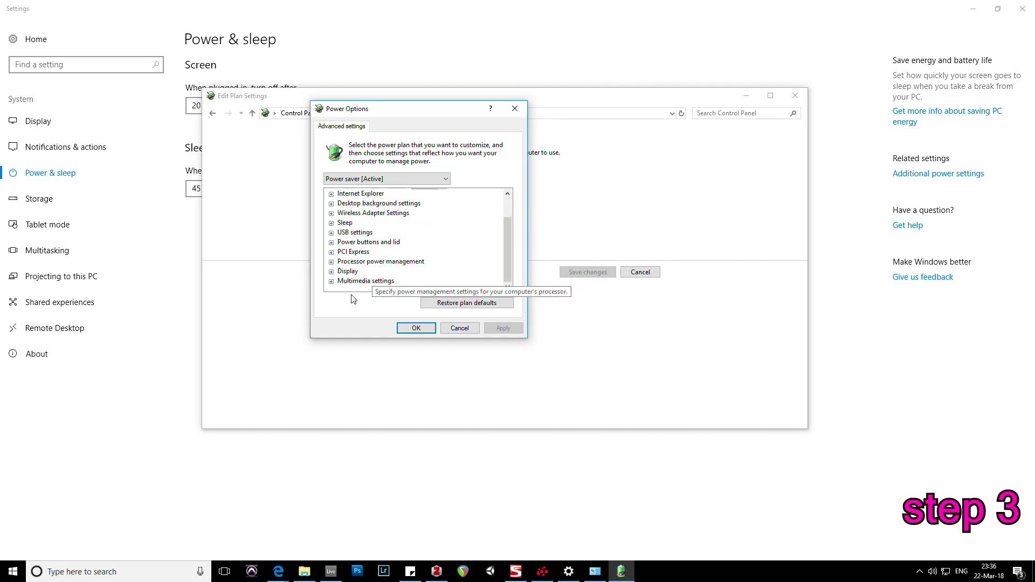
Expand Processor power management to show minimum 5%, Passive cooling and maximum 100%.
{"action": "left_click", "coordinate": [332, 262]}
{"action": "scroll", "coordinate": [350, 246], "scroll_direction": "down", "scroll_amount": 1}
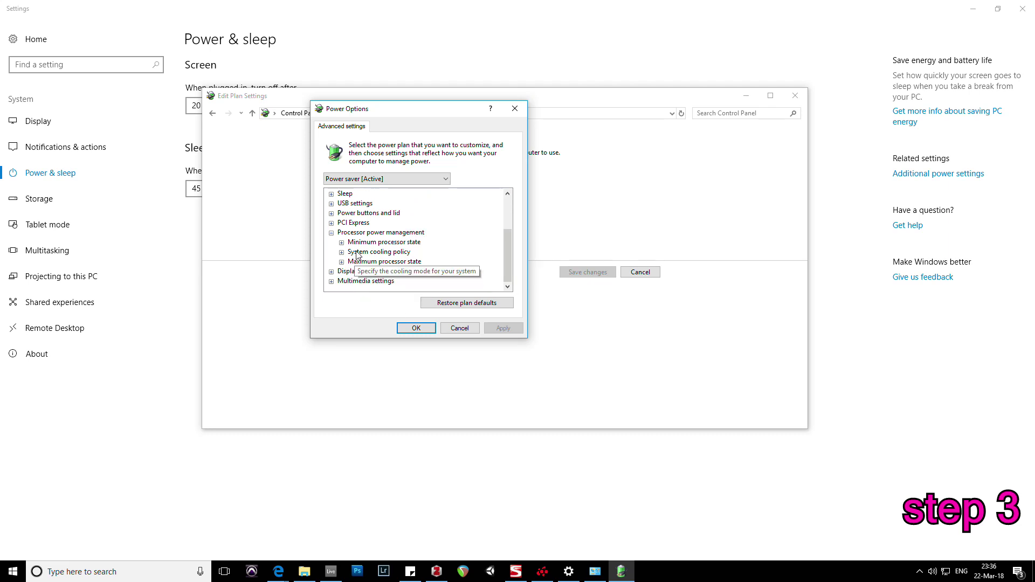
{"action": "left_click", "coordinate": [341, 242]}
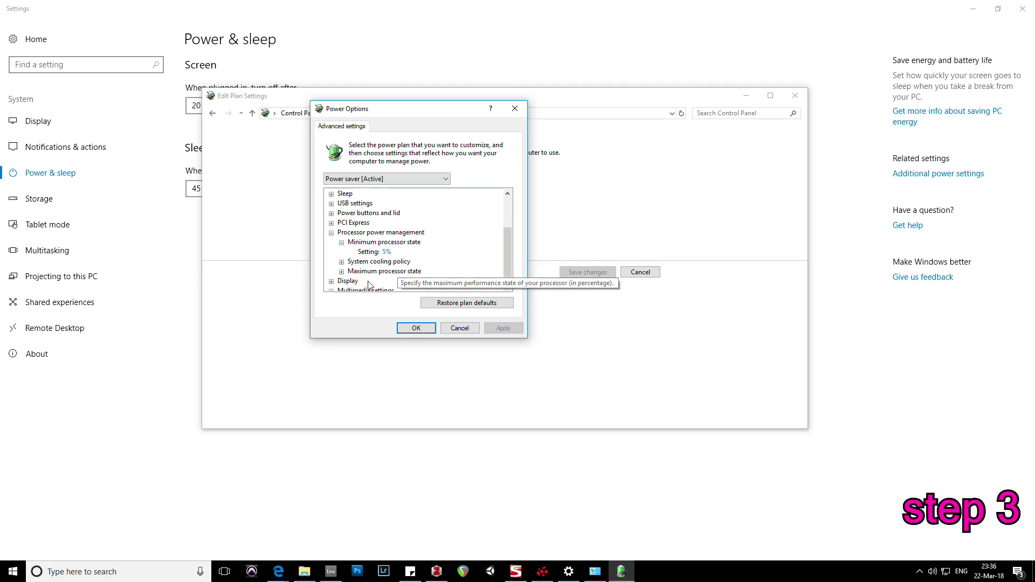
{"action": "left_click", "coordinate": [341, 272]}
{"action": "left_click", "coordinate": [342, 261]}
{"action": "scroll", "coordinate": [410, 237], "scroll_direction": "down", "scroll_amount": 1}
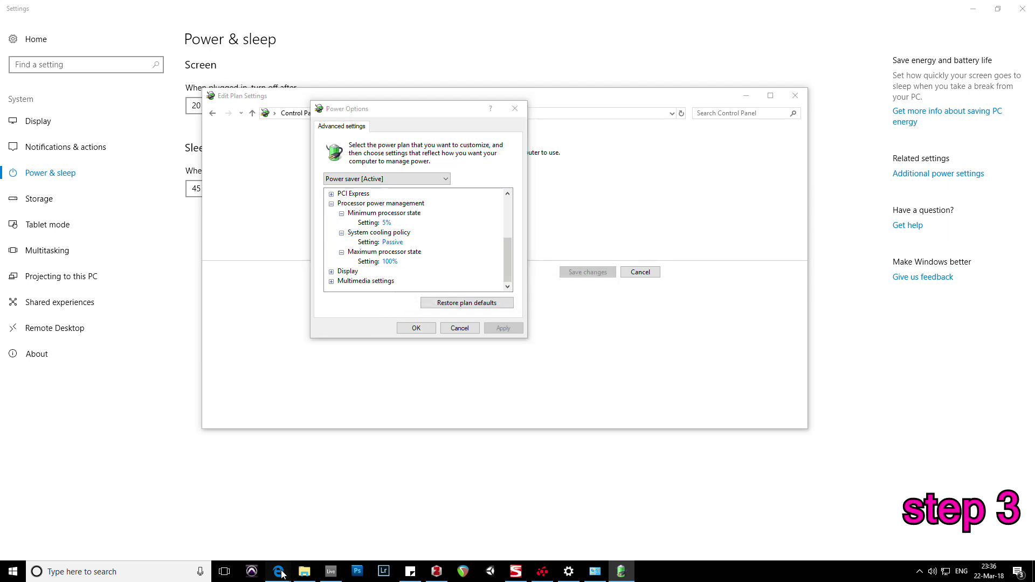
Bring the Intel ARK Core i7-4790K page forward and scroll to its 4.00/4.40 GHz frequencies.
{"action": "mouse_move", "coordinate": [284, 575]}
{"action": "left_click", "coordinate": [205, 507]}
{"action": "scroll", "coordinate": [504, 261], "scroll_direction": "up", "scroll_amount": 3}
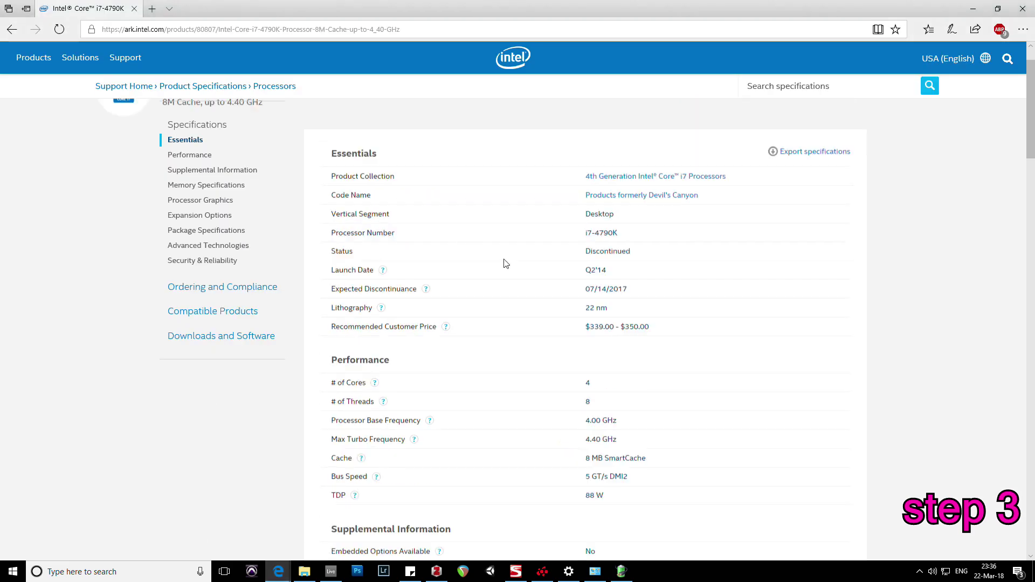
{"action": "scroll", "coordinate": [485, 270], "scroll_direction": "down", "scroll_amount": 2}
{"action": "scroll", "coordinate": [520, 240], "scroll_direction": "up", "scroll_amount": 1}
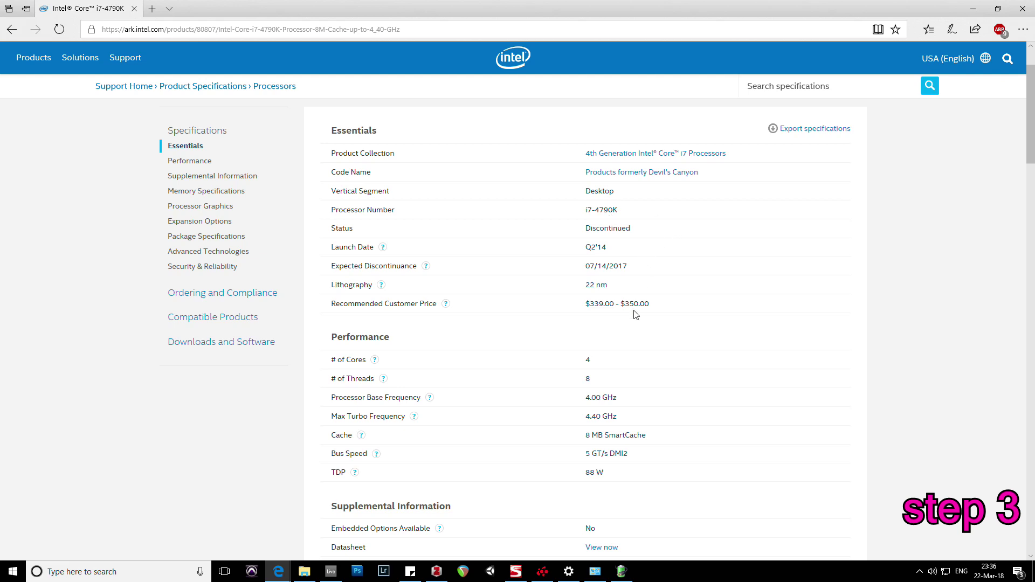
{"action": "scroll", "coordinate": [596, 347], "scroll_direction": "down", "scroll_amount": 1}
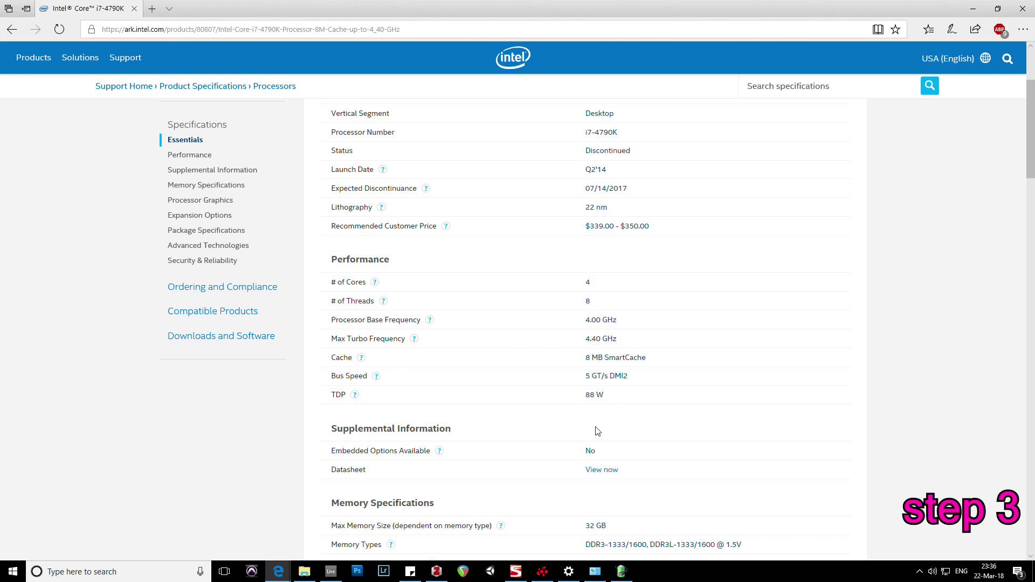
Launch Calculator from Start search and place it beside the processor specs.
{"action": "key", "text": "super"}
{"action": "type", "text": "calc"}
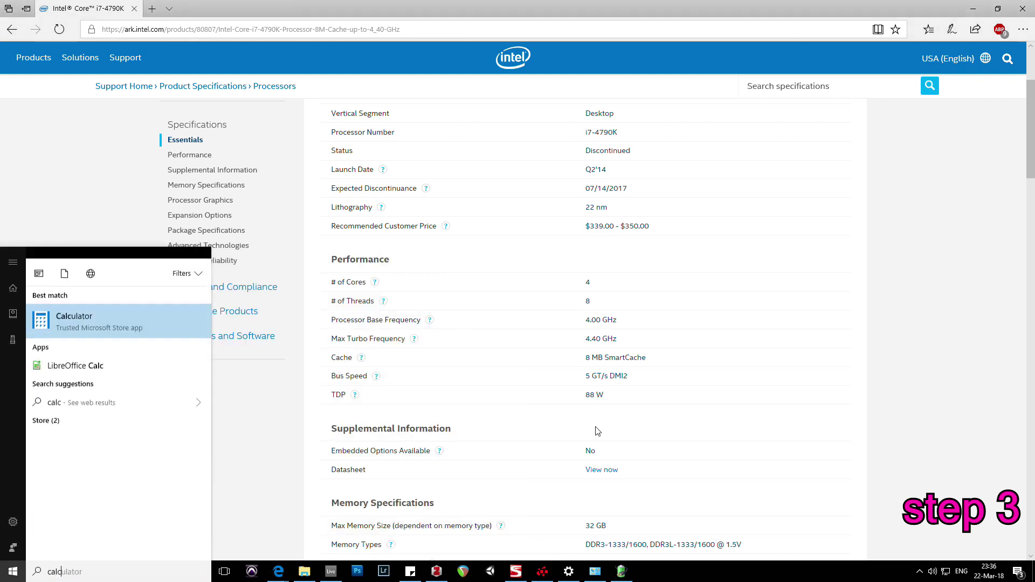
{"action": "key", "text": "Return"}
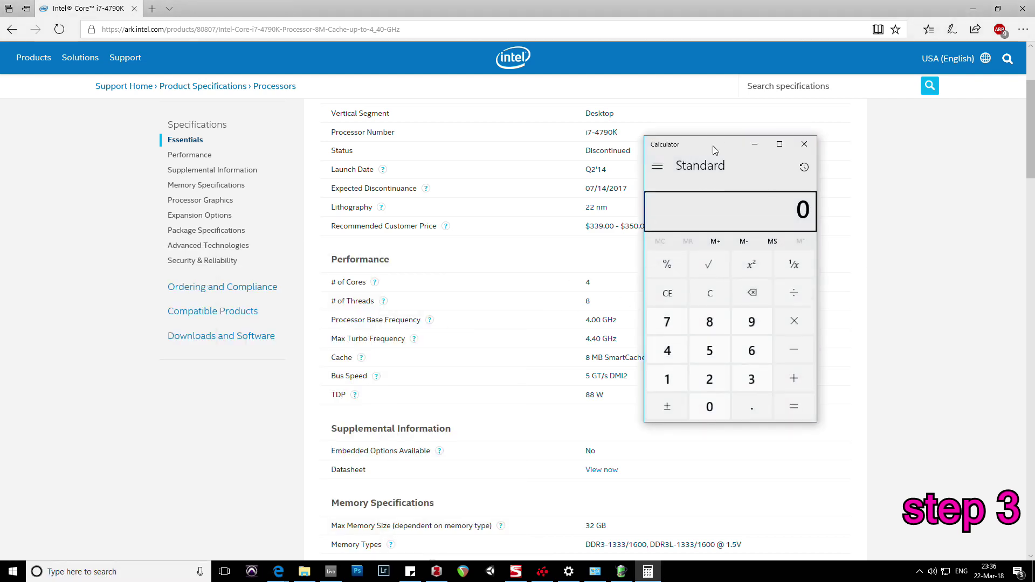
{"action": "left_click_drag", "start_coordinate": [713, 145], "coordinate": [791, 146]}
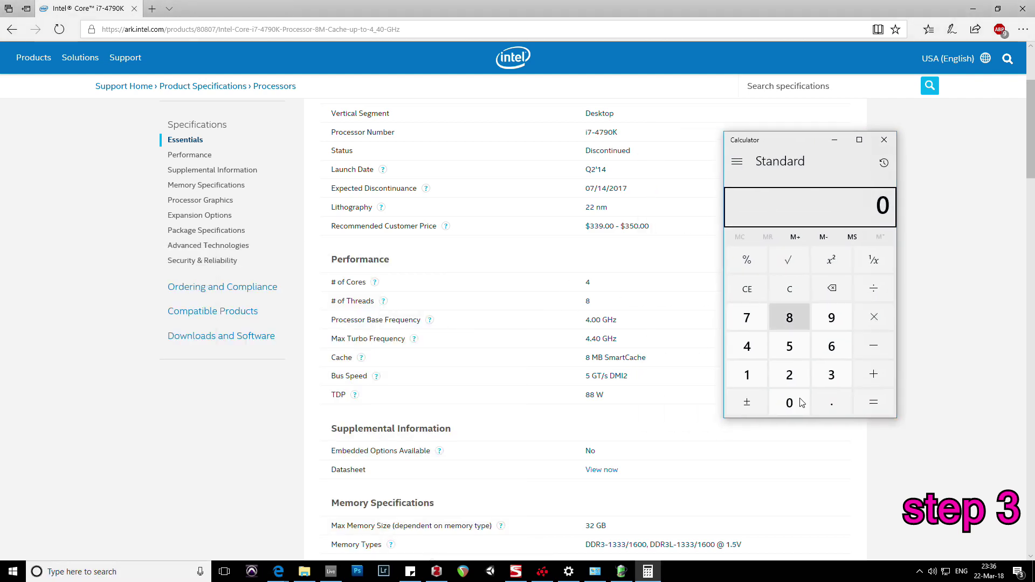
Calculate 4000 × 0.05, giving 200.
{"action": "left_click", "coordinate": [752, 350]}
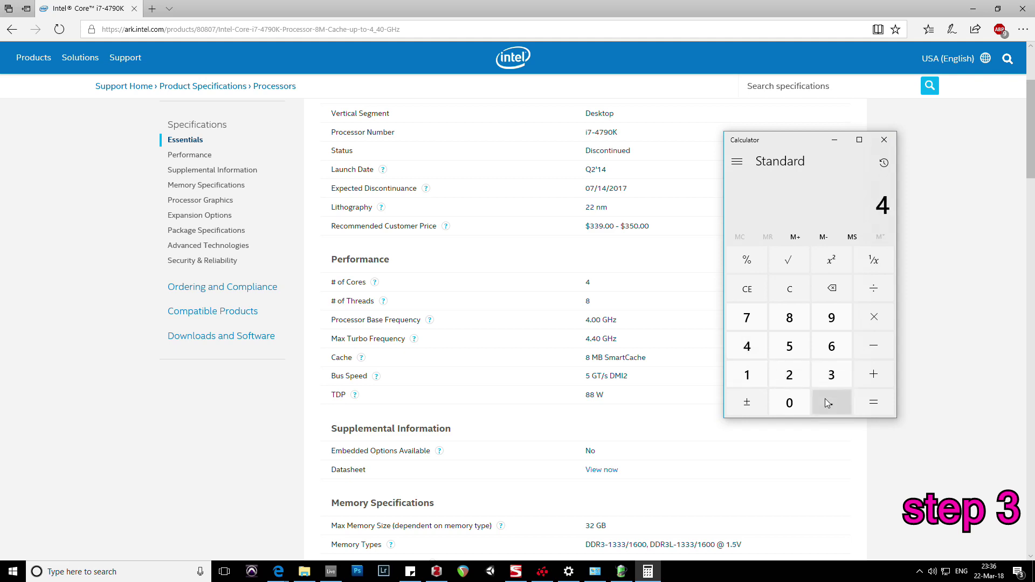
{"action": "triple_click", "coordinate": [789, 403]}
{"action": "left_click", "coordinate": [883, 355]}
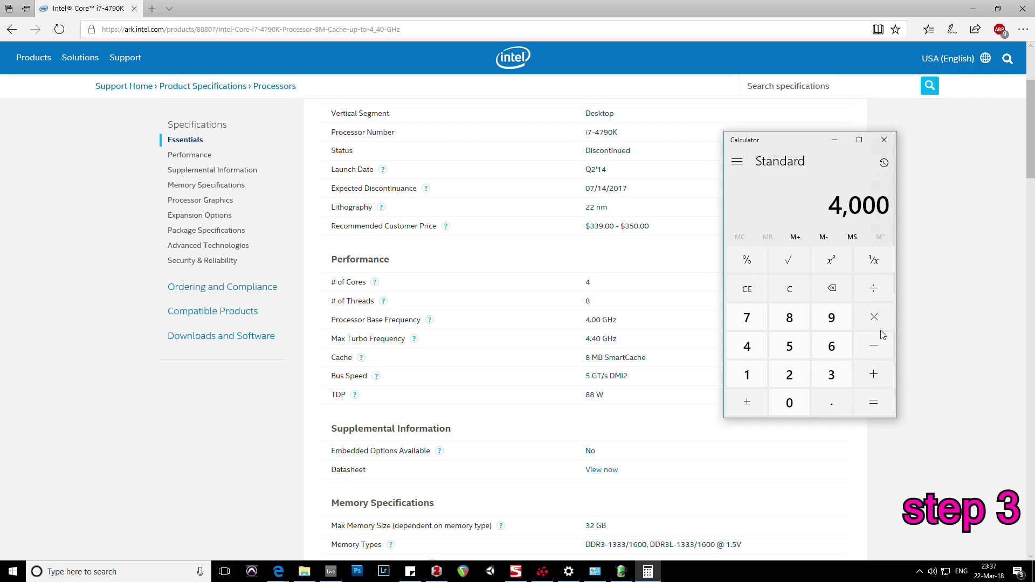
{"action": "left_click", "coordinate": [874, 317]}
{"action": "left_click", "coordinate": [789, 403]}
{"action": "left_click", "coordinate": [832, 403]}
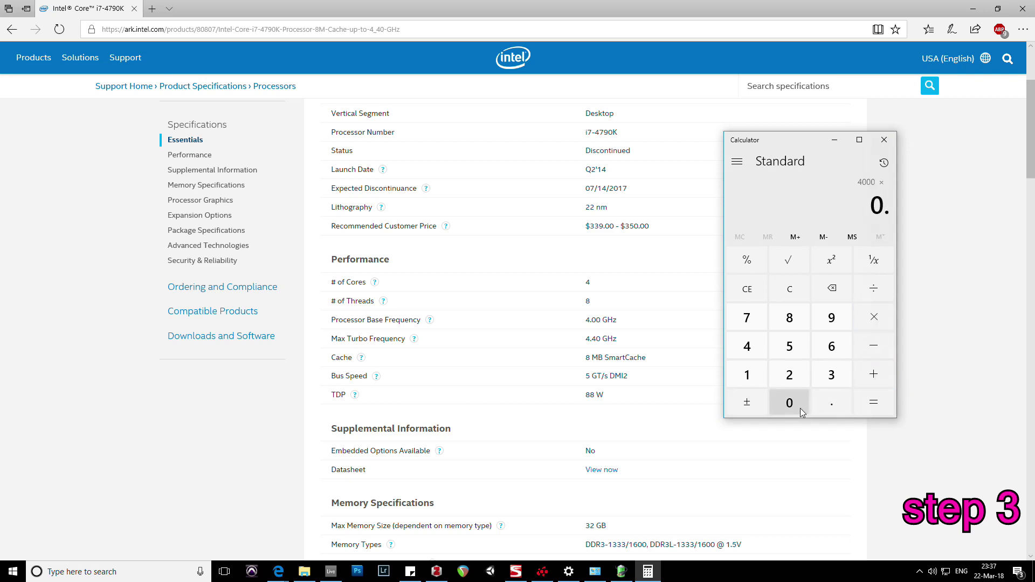
{"action": "left_click", "coordinate": [789, 403]}
{"action": "left_click", "coordinate": [789, 346]}
{"action": "left_click", "coordinate": [874, 403]}
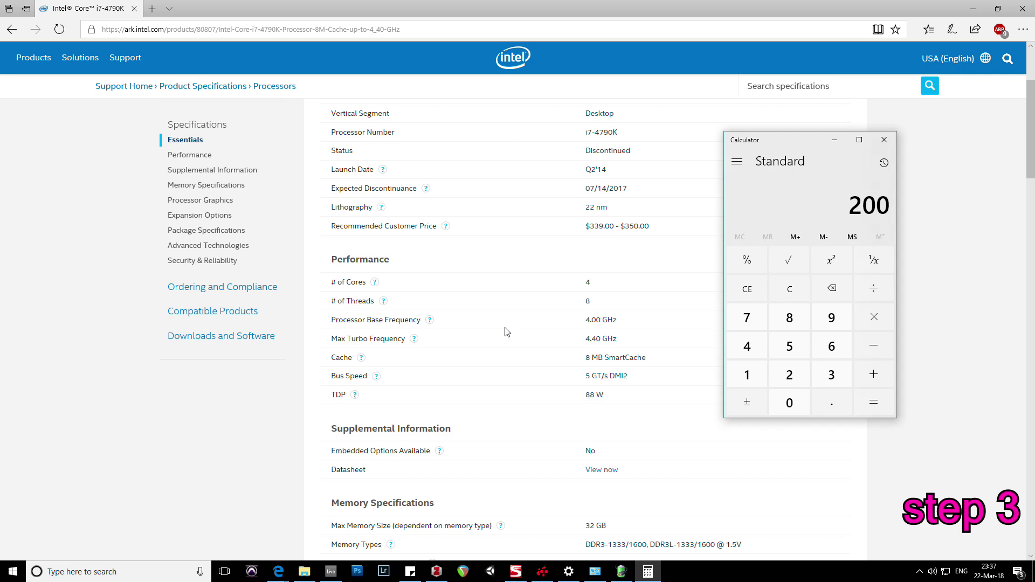
Bring back the Power Options windows and close the Power saver advanced settings unchanged.
{"action": "left_click", "coordinate": [569, 572]}
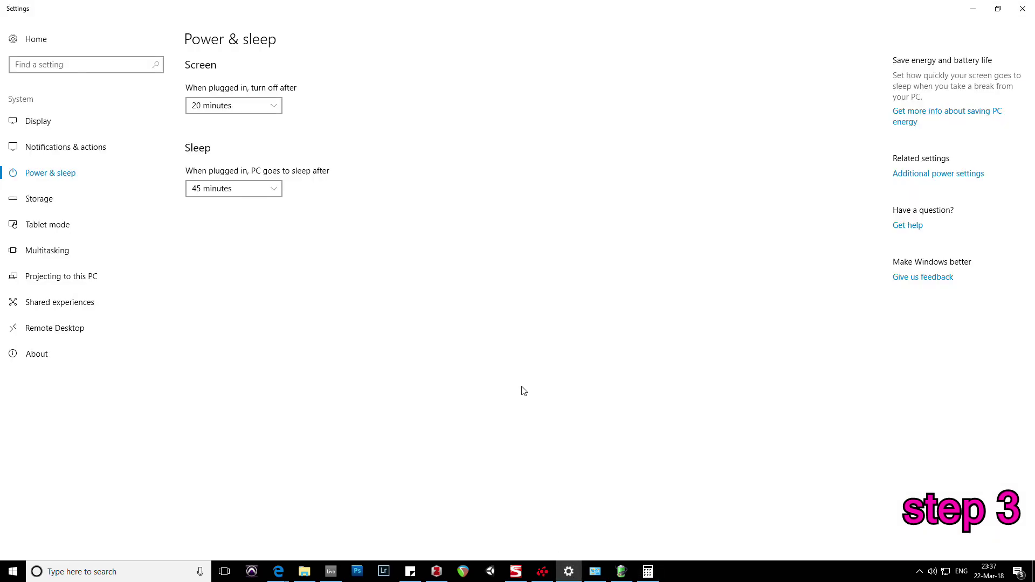
{"action": "left_click", "coordinate": [621, 573]}
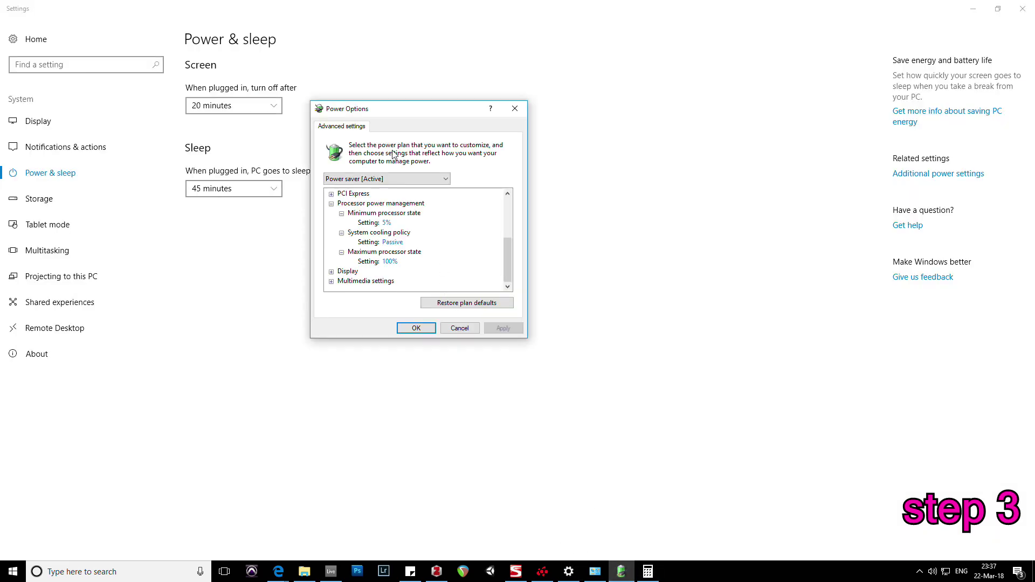
{"action": "mouse_move", "coordinate": [407, 111]}
{"action": "left_mouse_down"}
{"action": "mouse_move", "coordinate": [385, 140]}
{"action": "mouse_move", "coordinate": [402, 113]}
{"action": "left_mouse_up"}
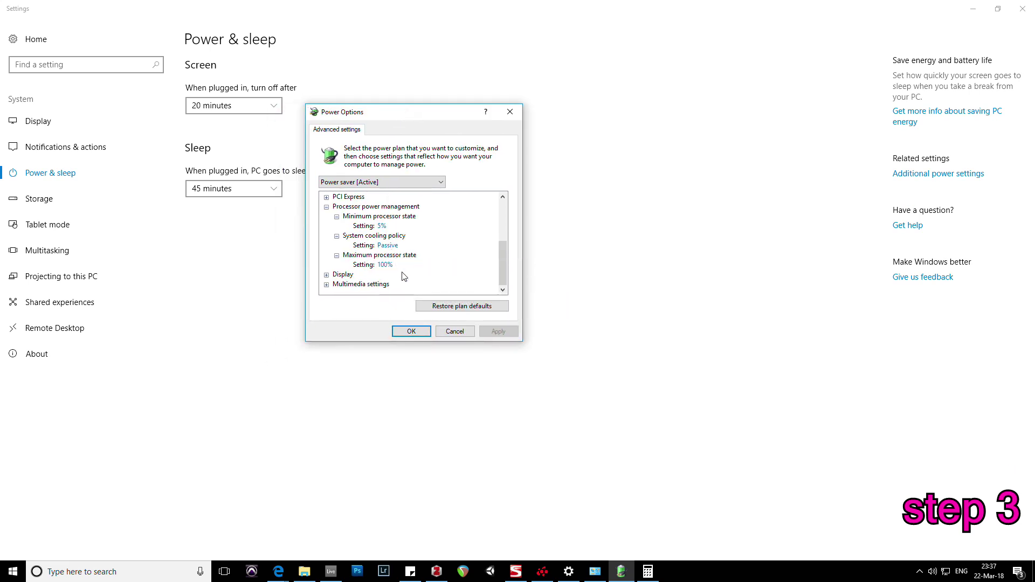
{"action": "left_click", "coordinate": [454, 331]}
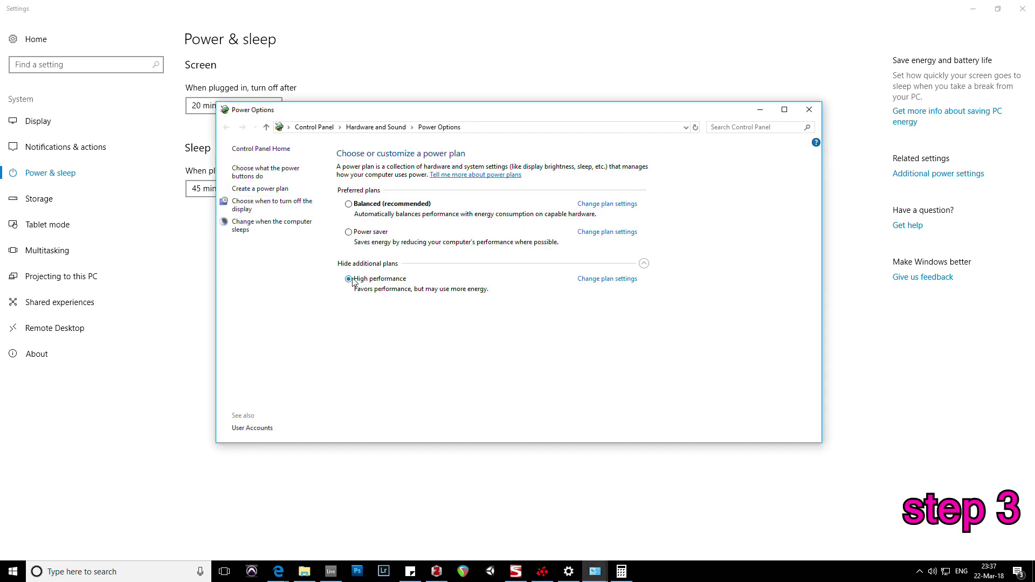
Switch to the High performance plan and open its advanced power settings.
{"action": "left_click", "coordinate": [352, 280]}
{"action": "left_click", "coordinate": [619, 282]}
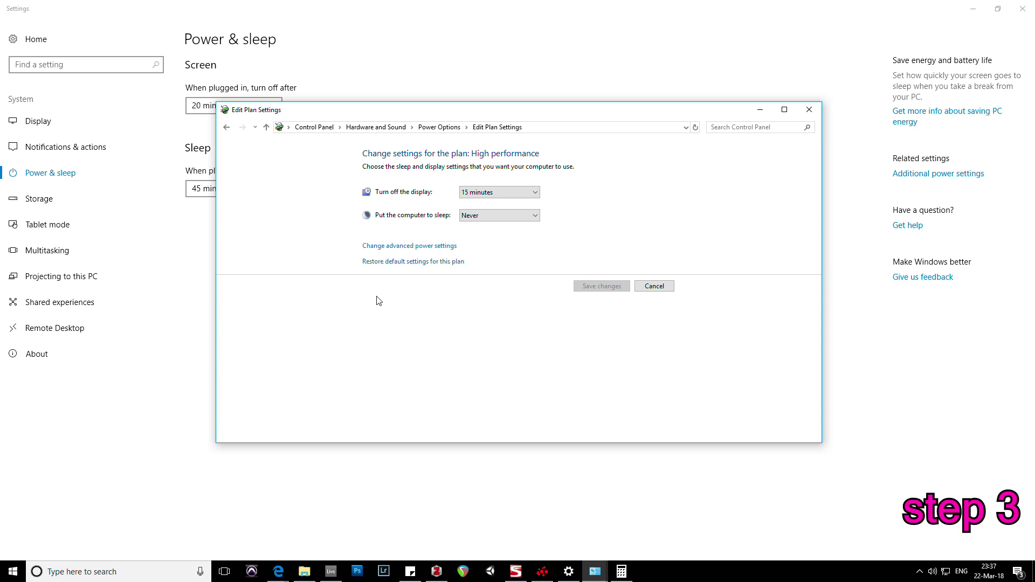
{"action": "left_click", "coordinate": [411, 246]}
{"action": "scroll", "coordinate": [137, 274], "scroll_direction": "down", "scroll_amount": 2}
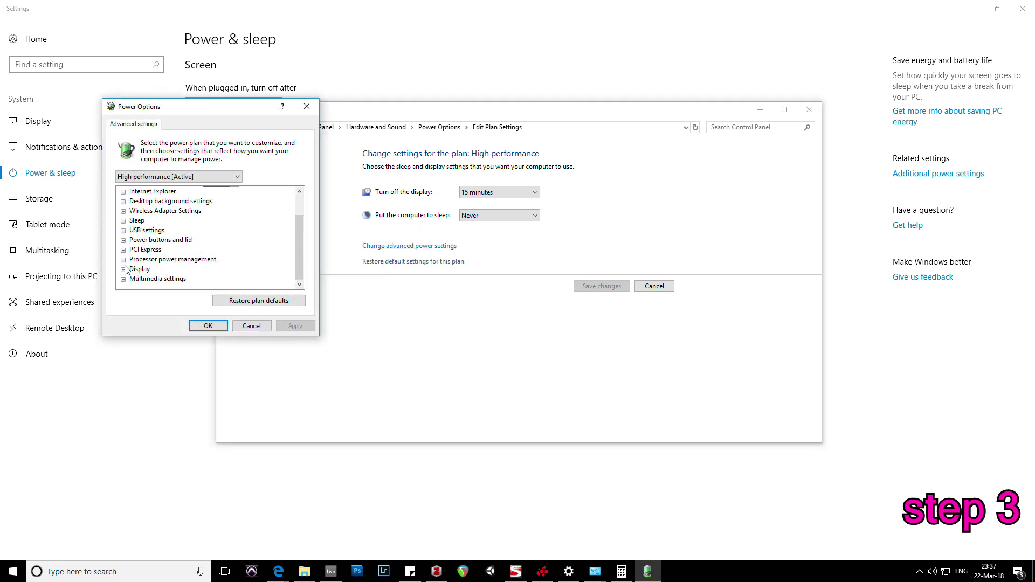
Set Minimum processor state to 100% under Processor power management and confirm with OK.
{"action": "left_click", "coordinate": [123, 259]}
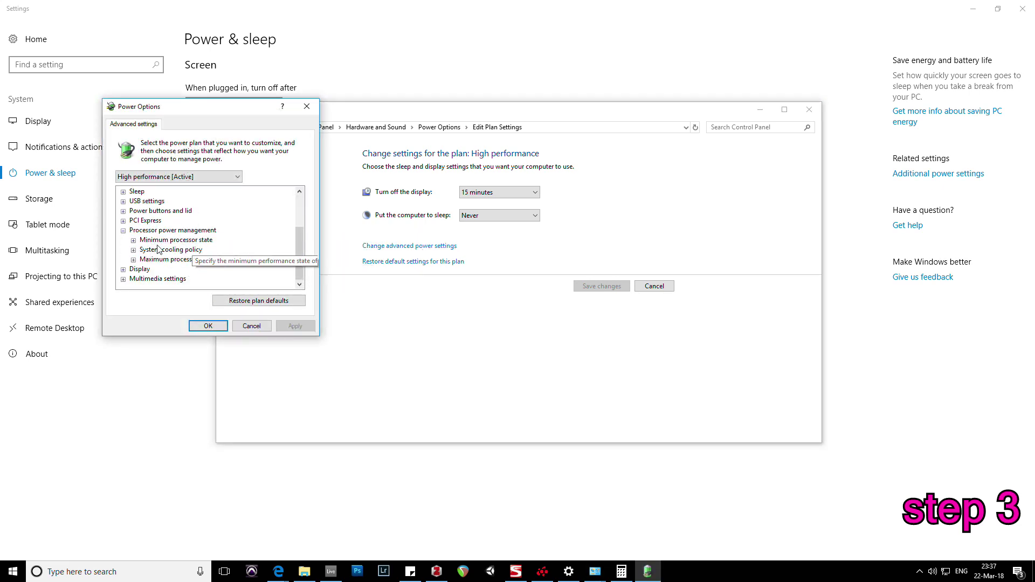
{"action": "double_click", "coordinate": [157, 241]}
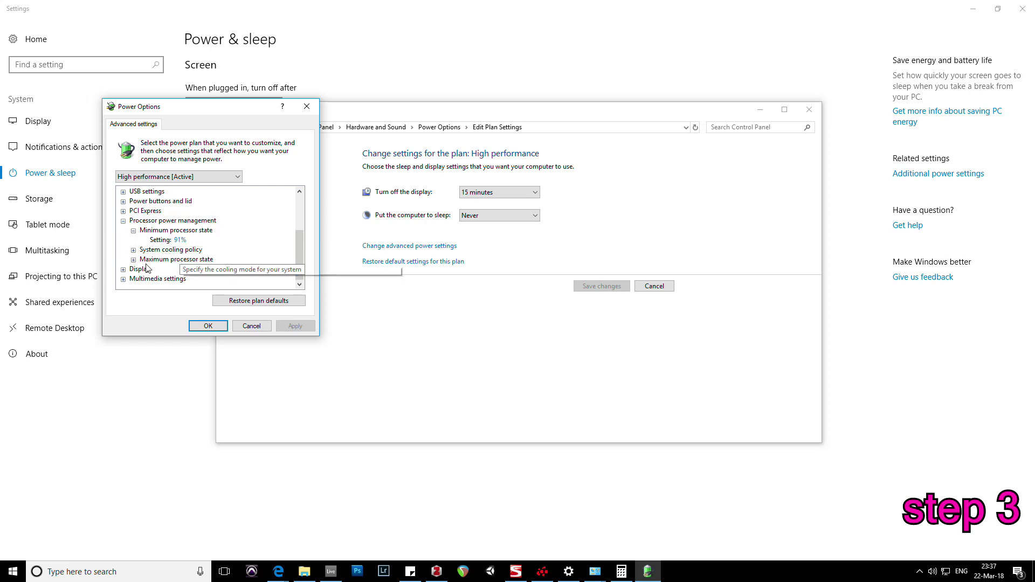
{"action": "left_click", "coordinate": [133, 269]}
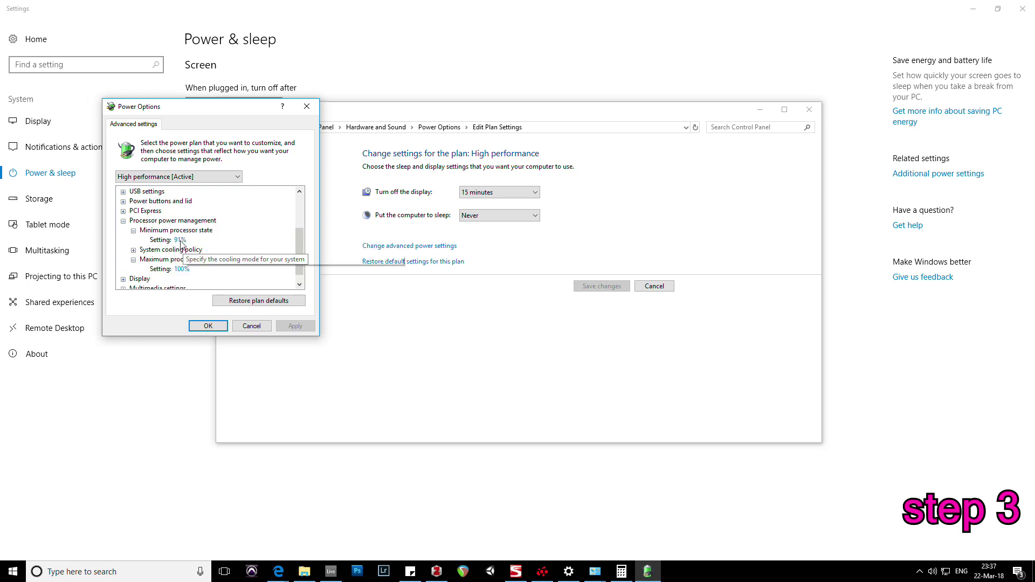
{"action": "left_click", "coordinate": [180, 240]}
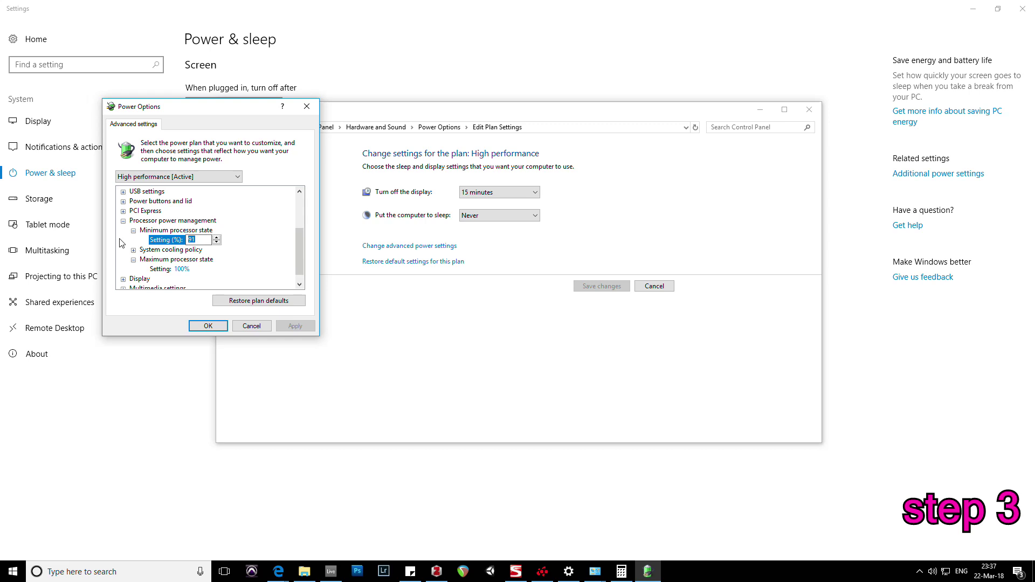
{"action": "type", "text": "100"}
{"action": "left_click", "coordinate": [208, 325]}
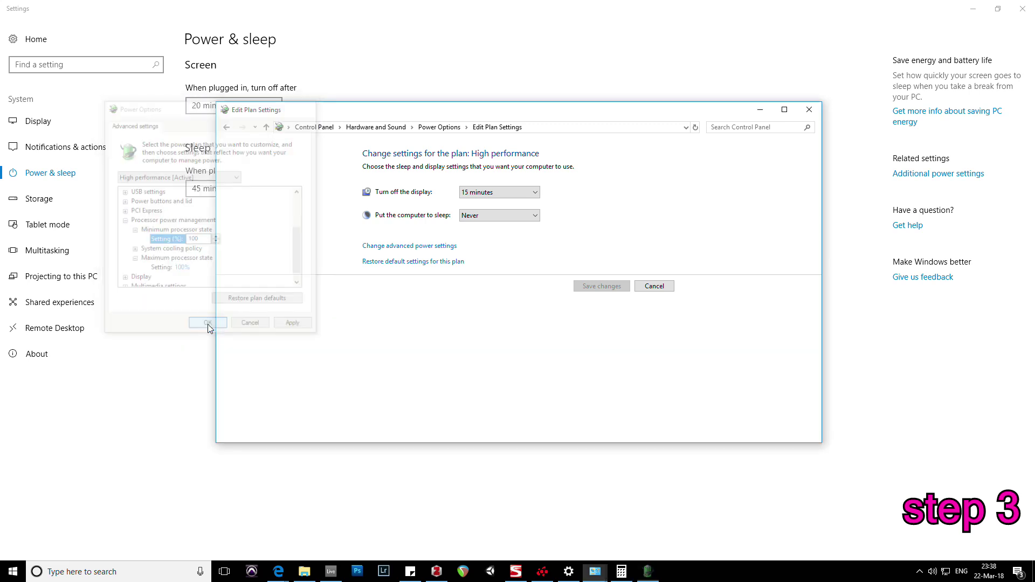
Minimize the plan settings, return to Ableton and launch scene 1 to start playback.
{"action": "left_click", "coordinate": [759, 112]}
{"action": "left_click", "coordinate": [331, 573]}
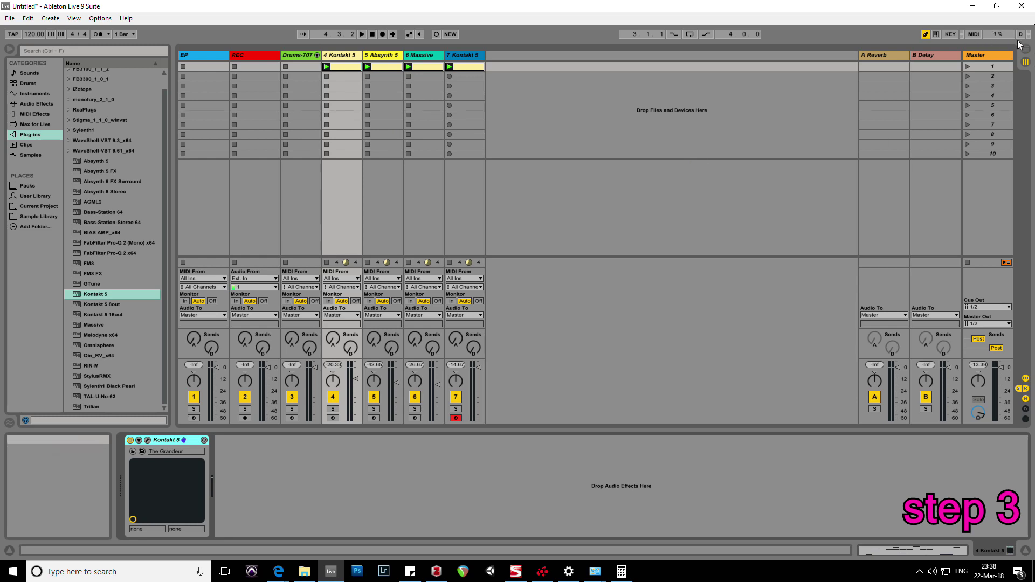
{"action": "mouse_move", "coordinate": [998, 34]}
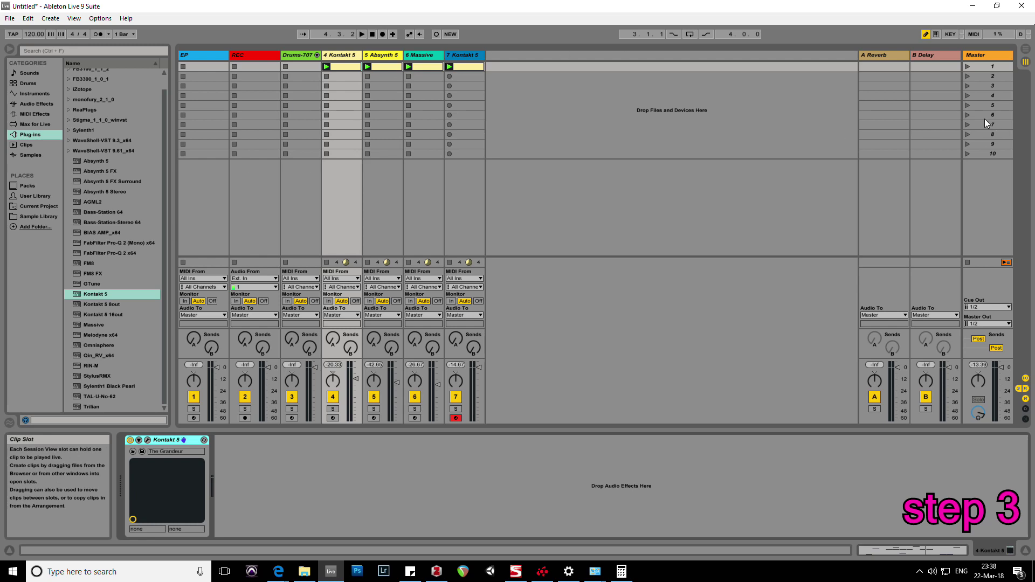
{"action": "left_click", "coordinate": [967, 67]}
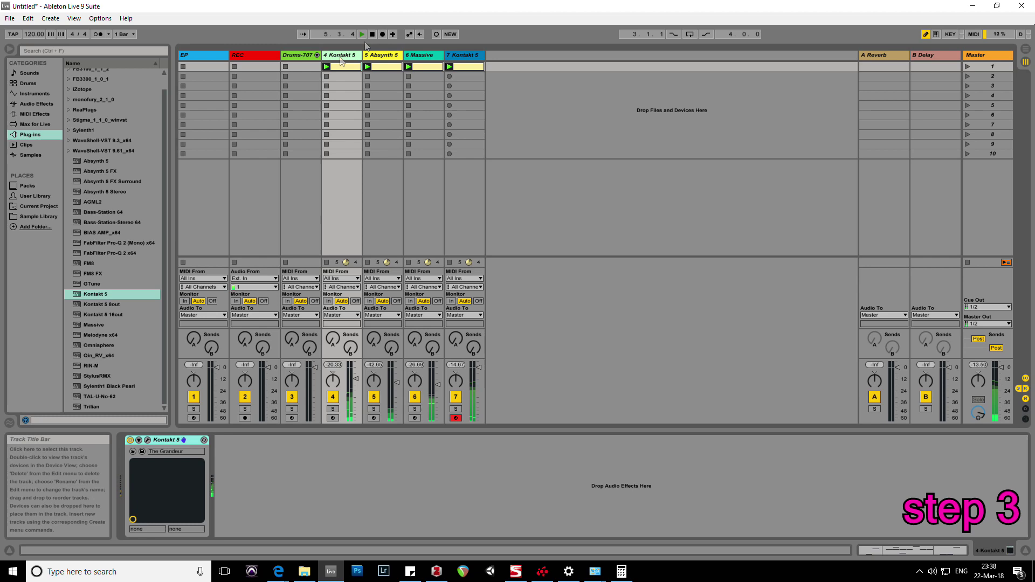
Select all tracks from EP through 7 Kontakt 5.
{"action": "left_click", "coordinate": [460, 79]}
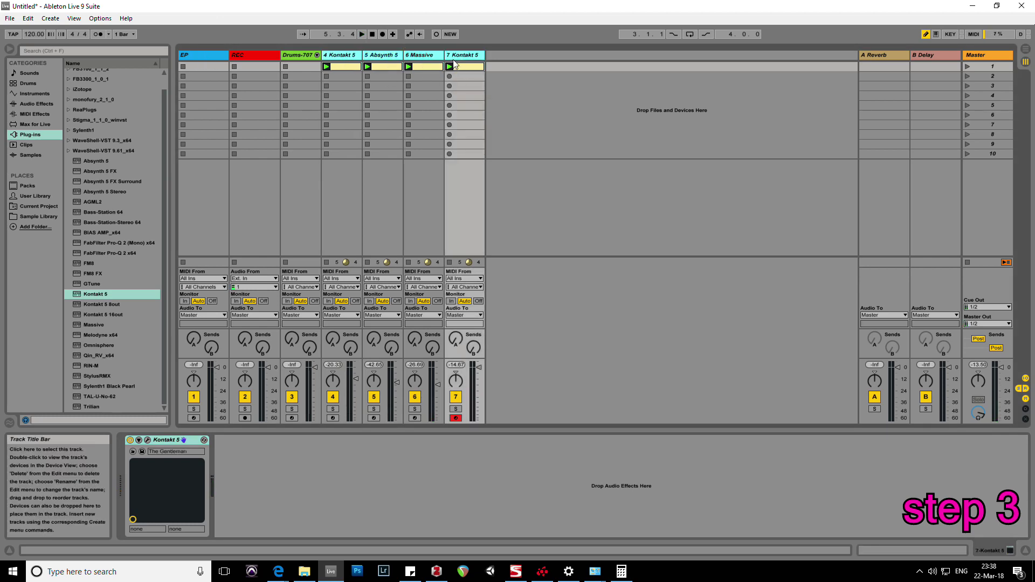
{"action": "left_click", "coordinate": [186, 53]}
{"action": "left_click", "coordinate": [460, 55], "text": "shift"}
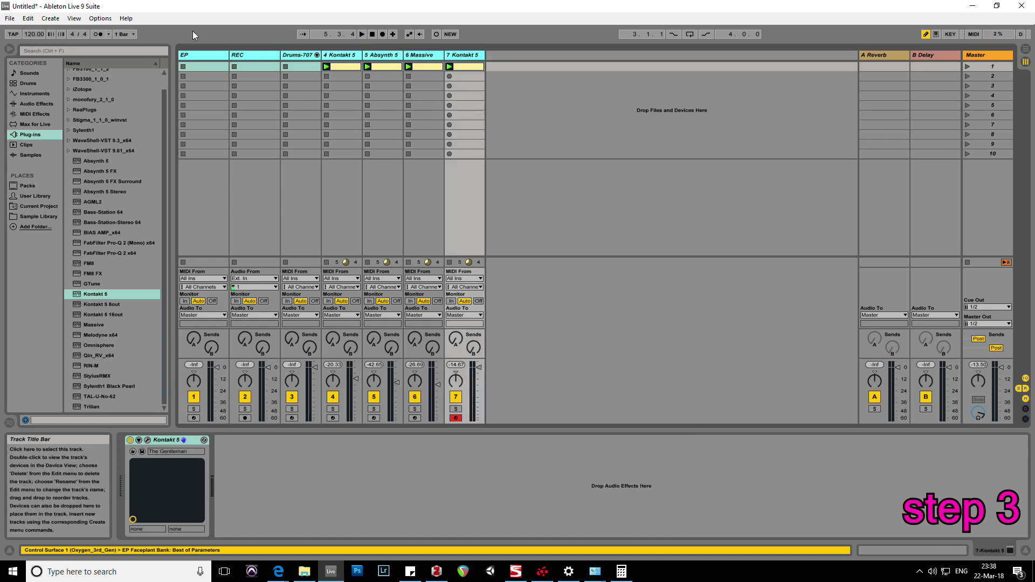
Duplicate the seven original tracks repeatedly up to 56, then shrink them all to minimum width.
{"action": "key", "text": "ctrl+d"}
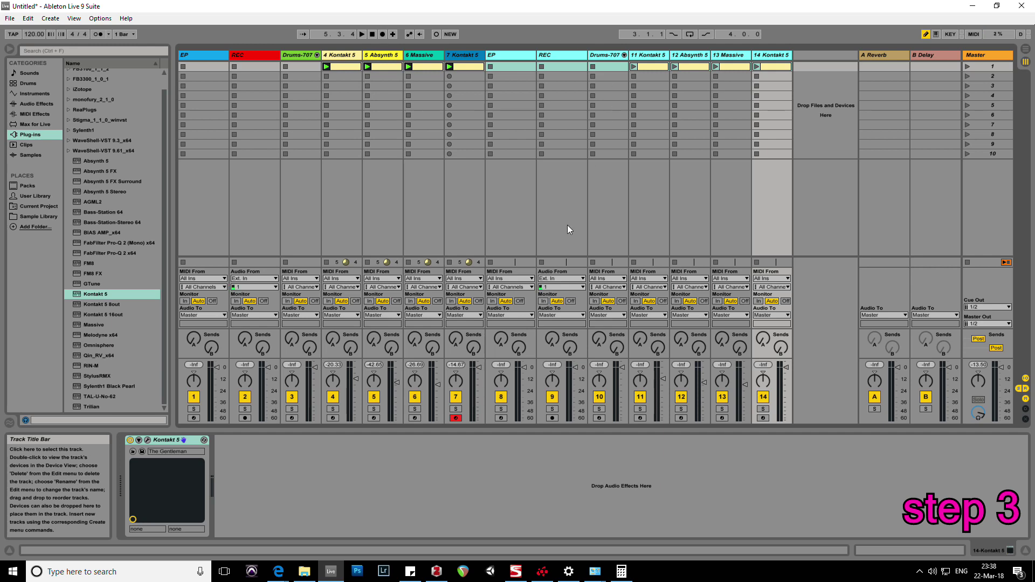
{"action": "left_click", "coordinate": [517, 56]}
{"action": "left_click", "coordinate": [467, 57]}
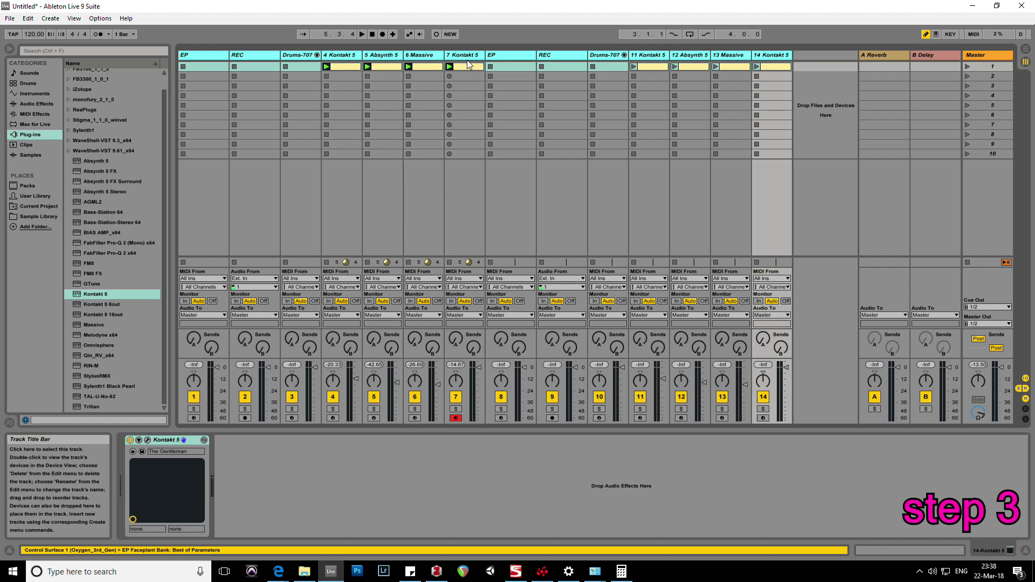
{"action": "key", "text": "ctrl+v"}
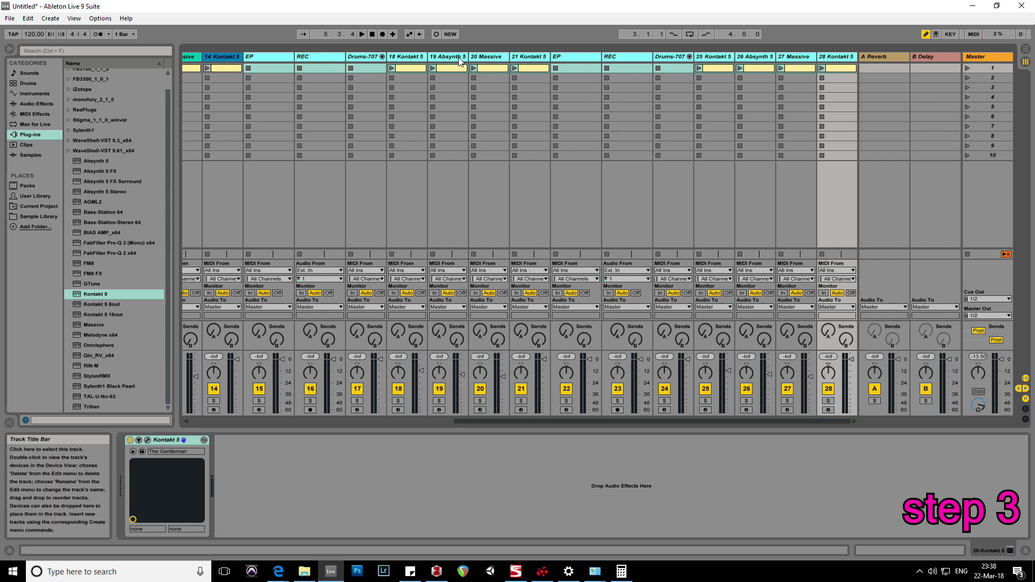
{"action": "left_click", "coordinate": [458, 59]}
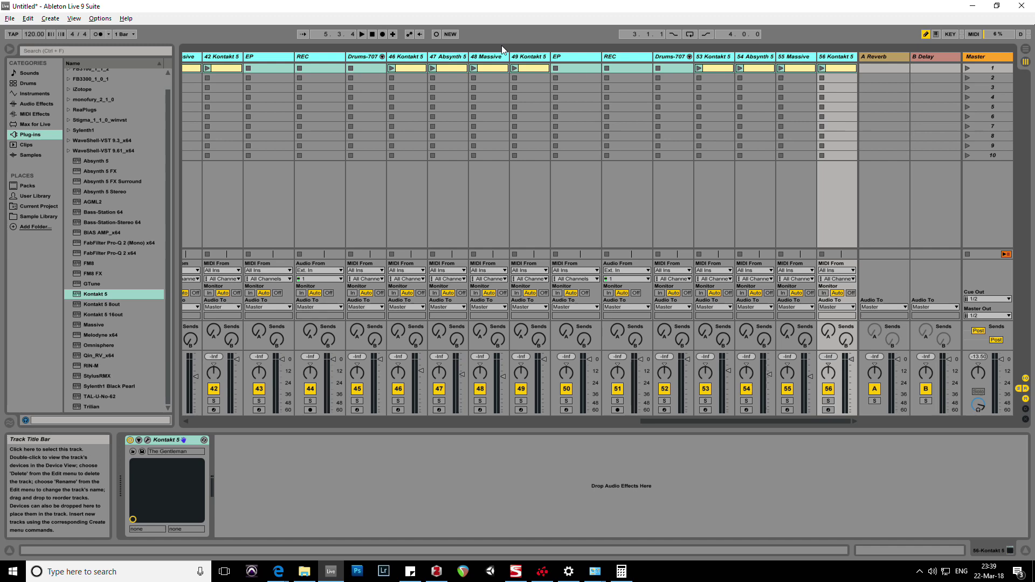
{"action": "left_click_drag", "start_coordinate": [509, 55], "coordinate": [418, 56]}
{"action": "left_click", "coordinate": [437, 57], "text": "shift"}
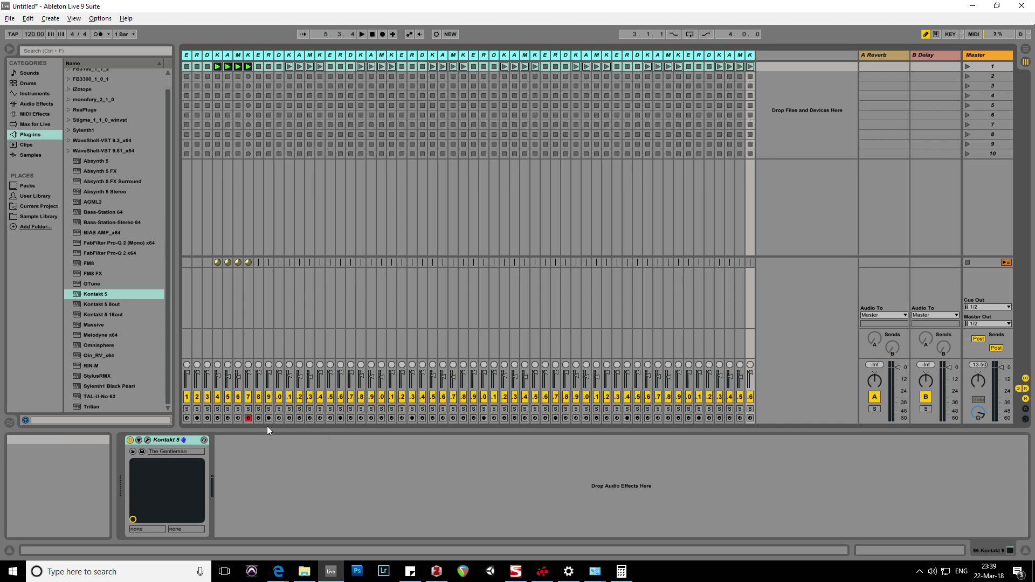
Restore the compact track width across all 56 duplicated tracks.
{"action": "key", "text": "ctrl+z"}
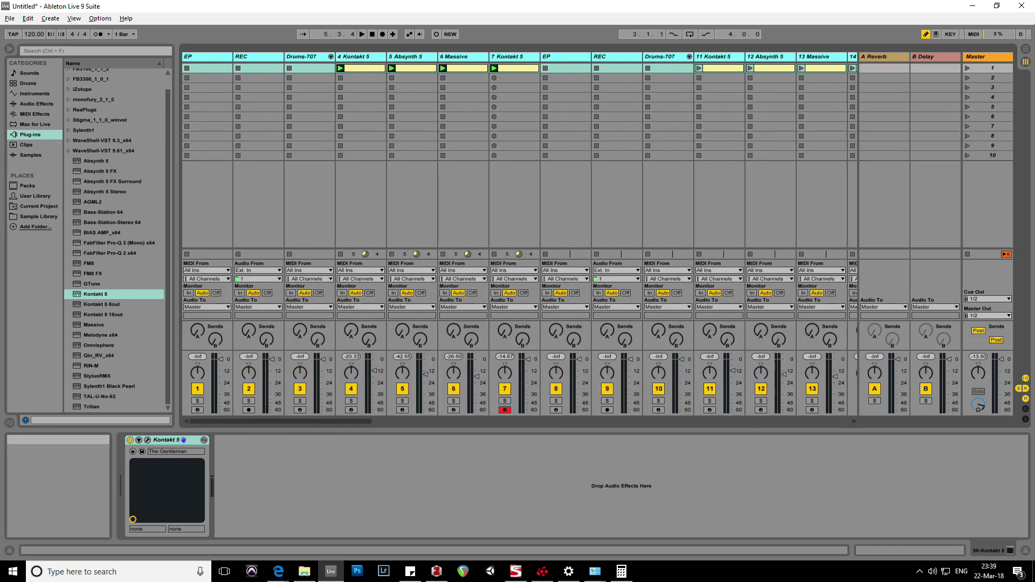
{"action": "key", "text": "ctrl+y"}
{"action": "left_click_drag", "start_coordinate": [423, 425], "coordinate": [829, 423]}
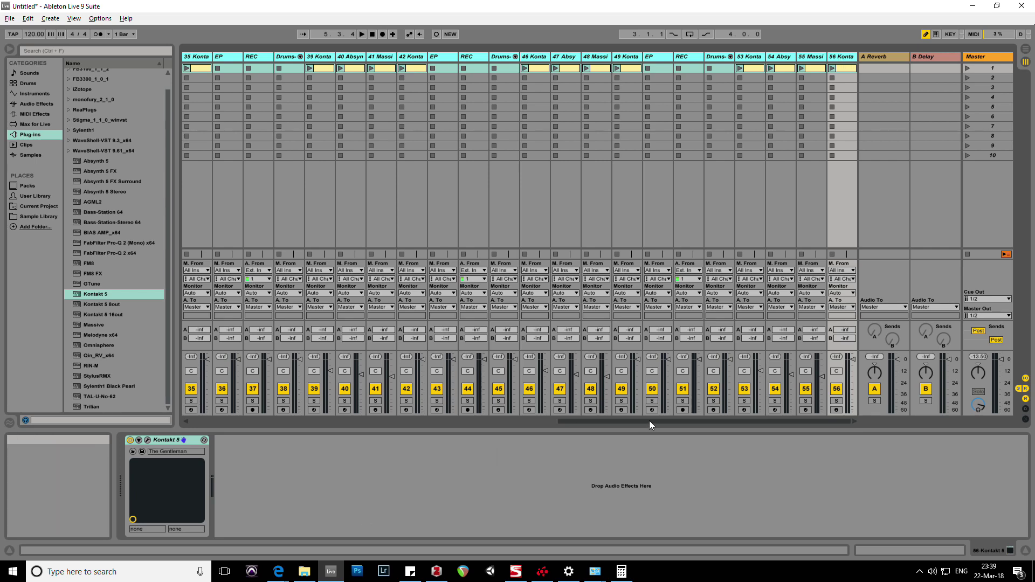
Launch scene 1 across all 56 tracks and raise the master volume to about -4 dB.
{"action": "scroll", "coordinate": [256, 419], "scroll_direction": "left", "scroll_amount": 1}
{"action": "left_click_drag", "start_coordinate": [635, 420], "coordinate": [237, 415]}
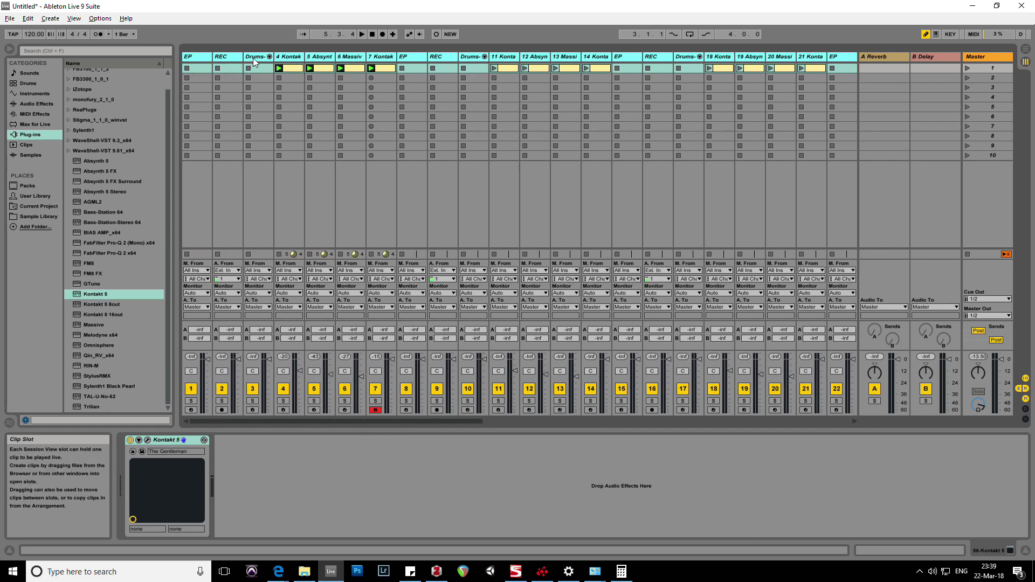
{"action": "left_click", "coordinate": [967, 68]}
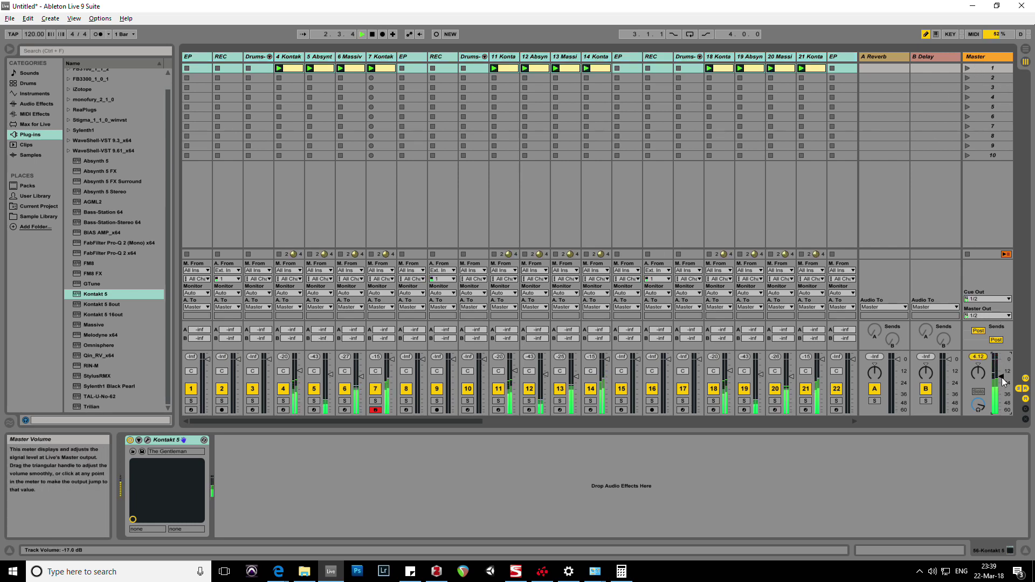
{"action": "mouse_move", "coordinate": [1001, 403]}
{"action": "left_mouse_down"}
{"action": "mouse_move", "coordinate": [1001, 364]}
{"action": "mouse_move", "coordinate": [1002, 382]}
{"action": "left_mouse_up"}
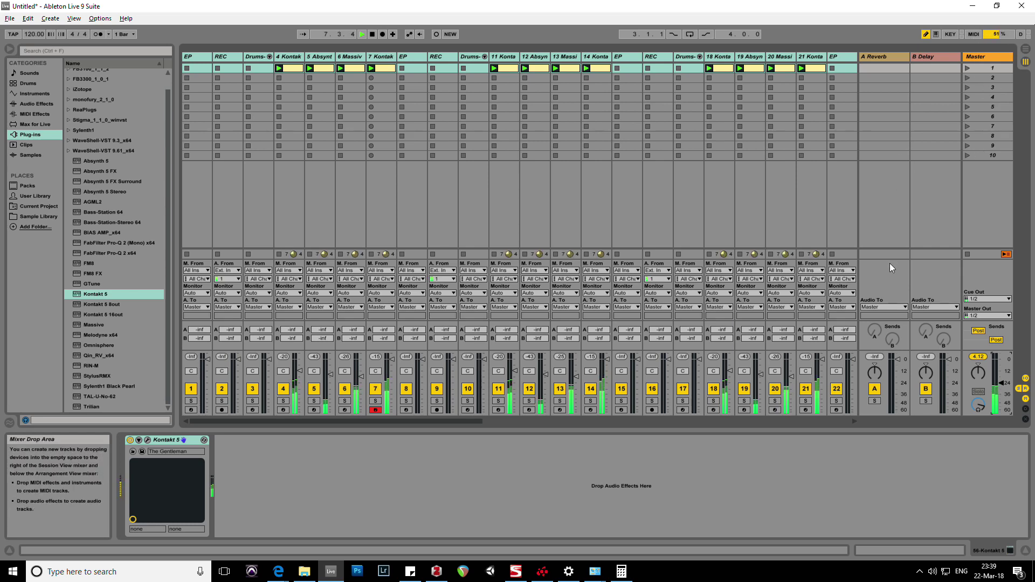
Check Ableton's CPU use (about 41–47%) in Task Manager, lowering the master volume slightly.
{"action": "right_click", "coordinate": [672, 574]}
{"action": "left_click", "coordinate": [704, 519]}
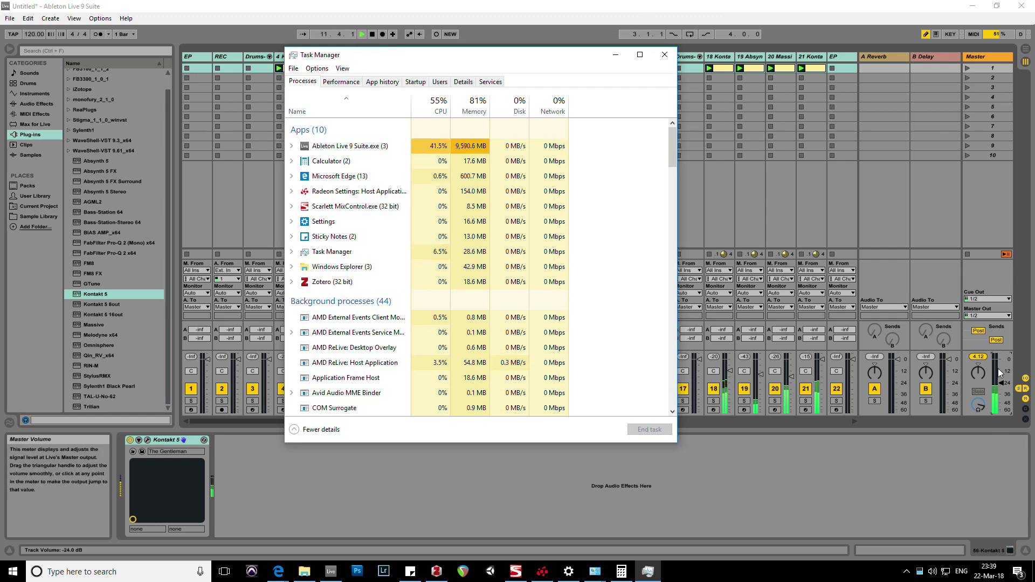
{"action": "left_click_drag", "start_coordinate": [998, 368], "coordinate": [934, 414]}
{"action": "key", "text": "alt+Tab"}
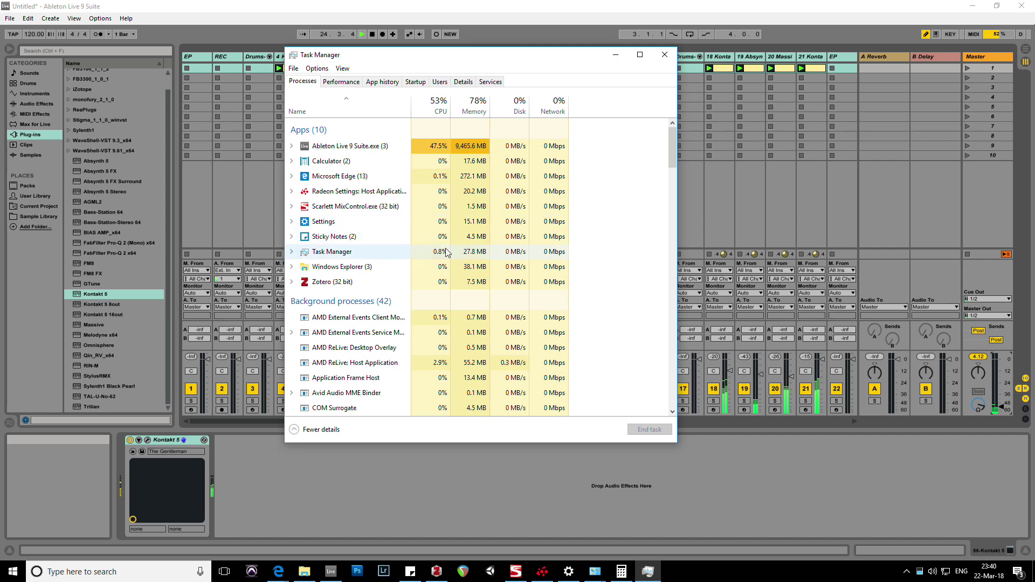
Confirm High performance is the active power plan, then return to the playing Live project.
{"action": "left_click", "coordinate": [569, 571]}
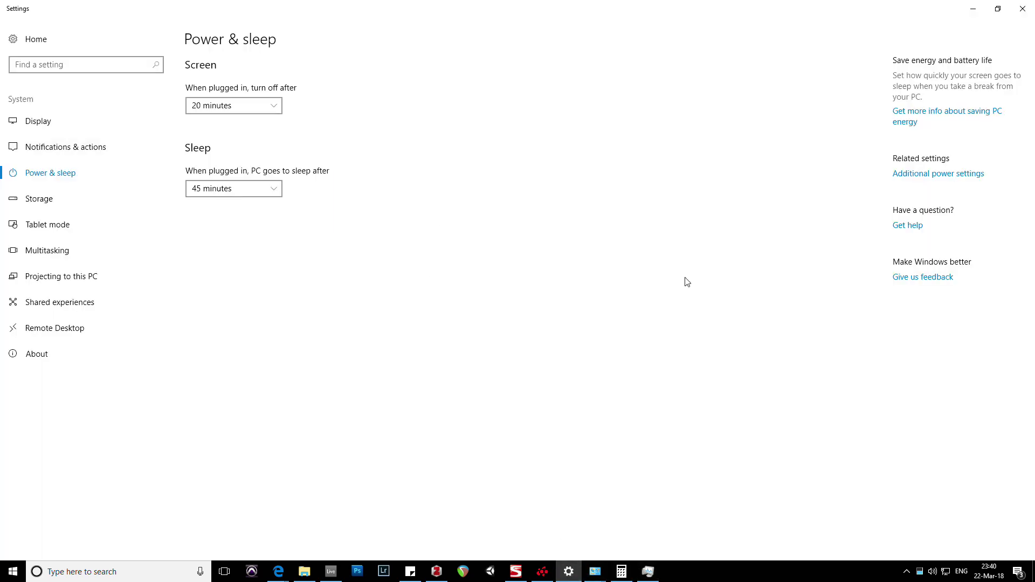
{"action": "left_click", "coordinate": [970, 176]}
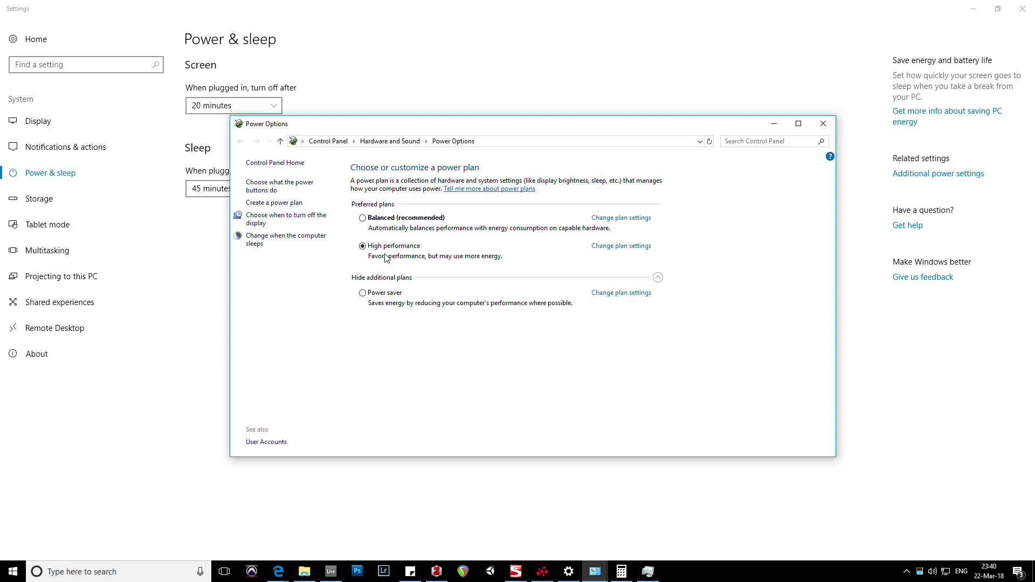
{"action": "left_click", "coordinate": [331, 571]}
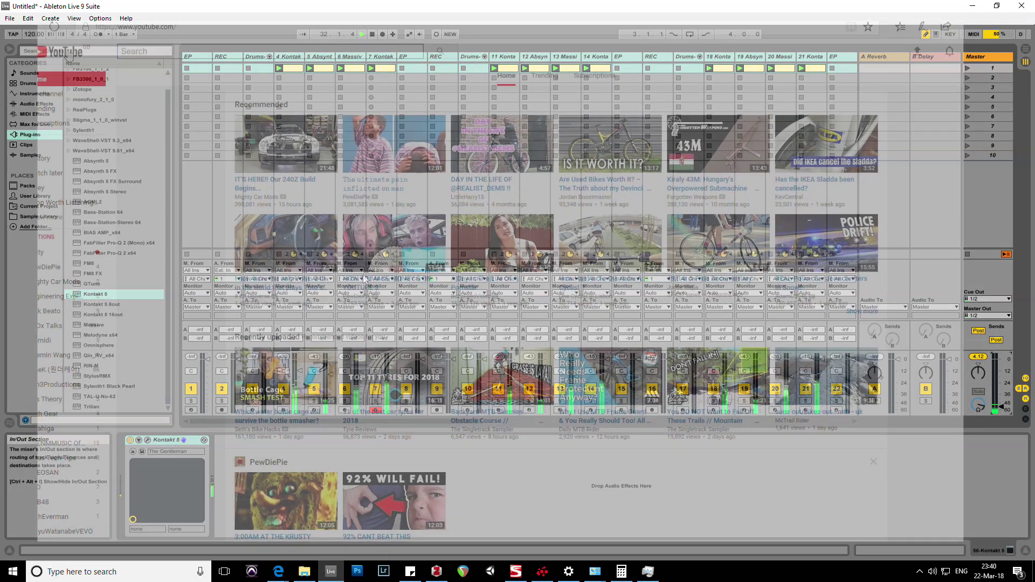
Search YouTube for 'ableton lag spike' and browse the latency, buffer size and CPU videos.
{"action": "type", "text": "able"}
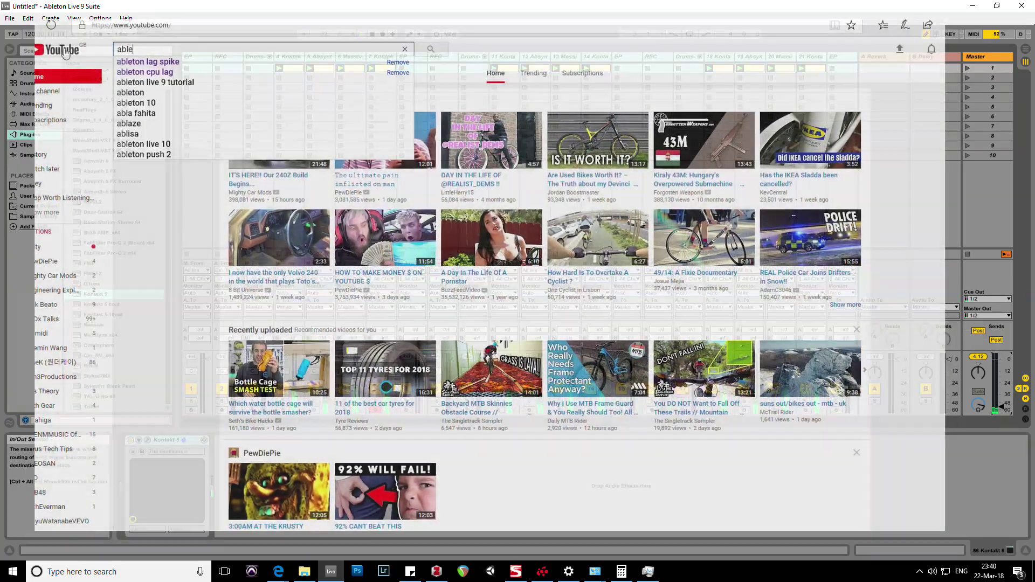
{"action": "type", "text": "ton lag spike"}
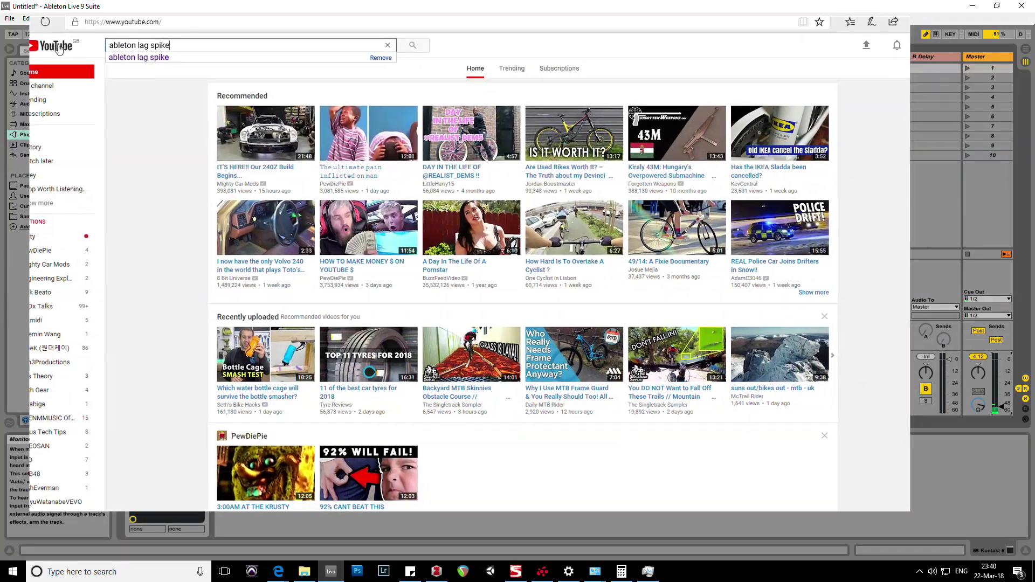
{"action": "key", "text": "Return"}
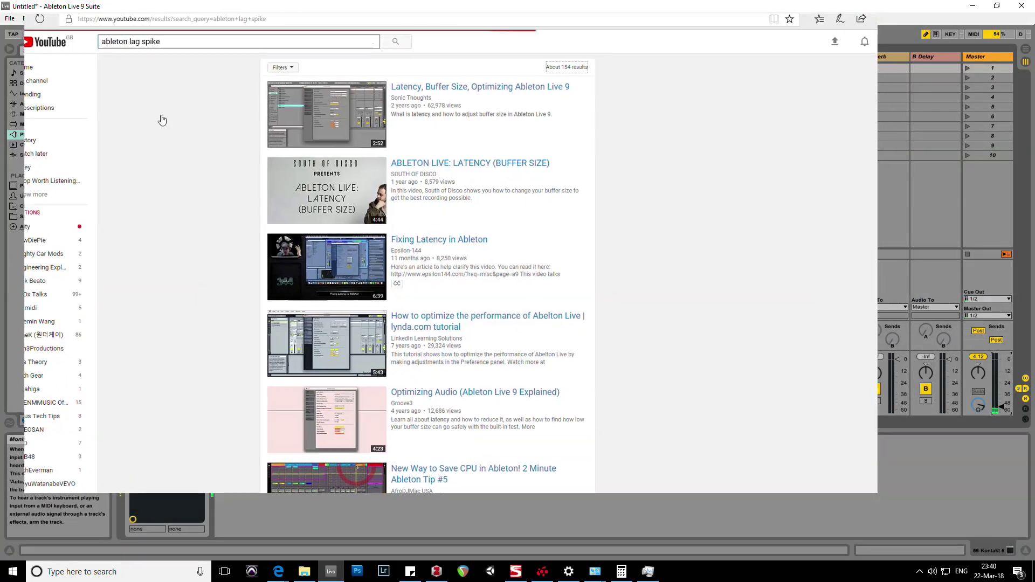
{"action": "scroll", "coordinate": [148, 100], "scroll_direction": "down", "scroll_amount": 2}
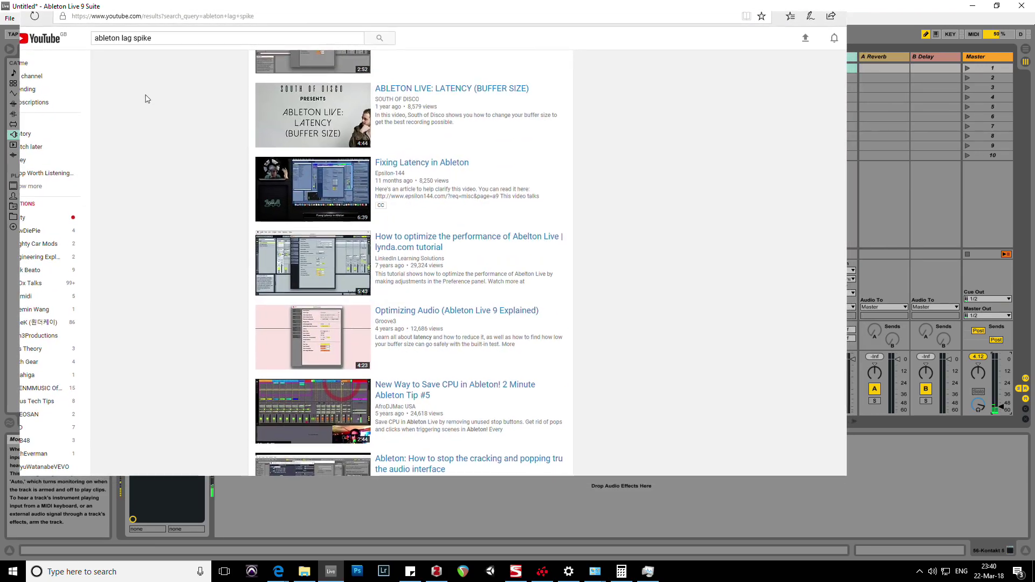
{"action": "scroll", "coordinate": [146, 99], "scroll_direction": "down", "scroll_amount": 5}
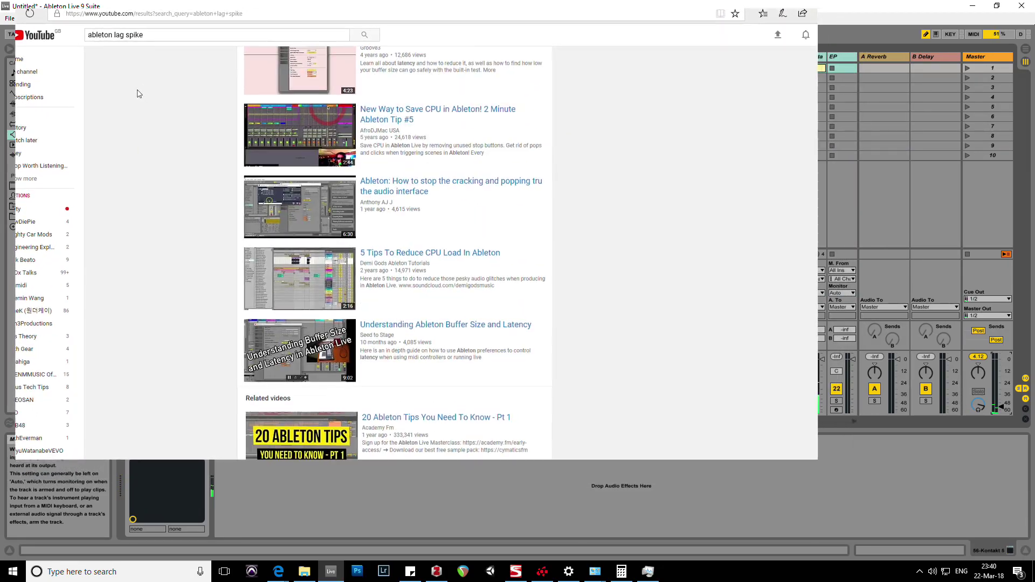
{"action": "scroll", "coordinate": [139, 94], "scroll_direction": "down", "scroll_amount": 5}
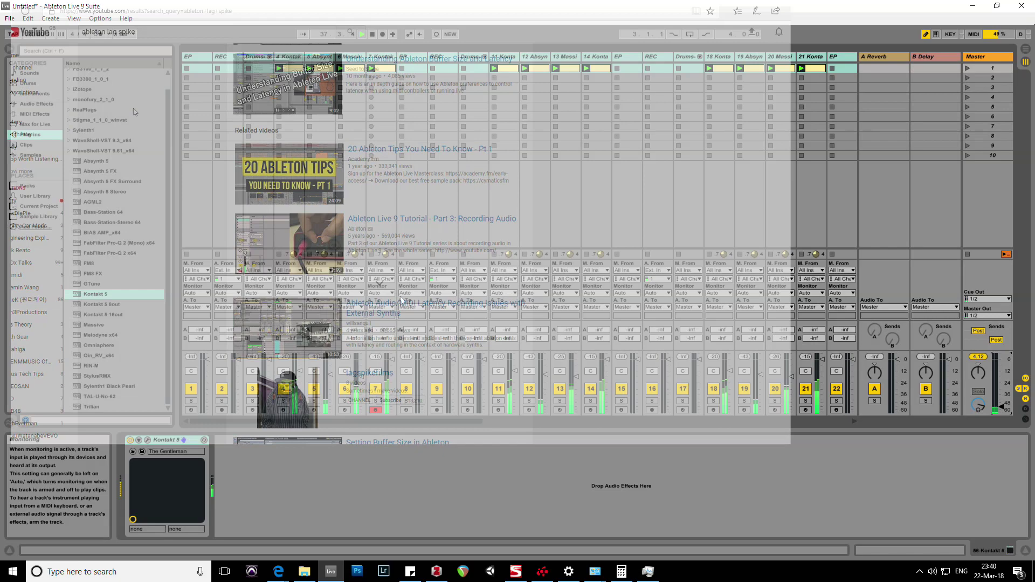